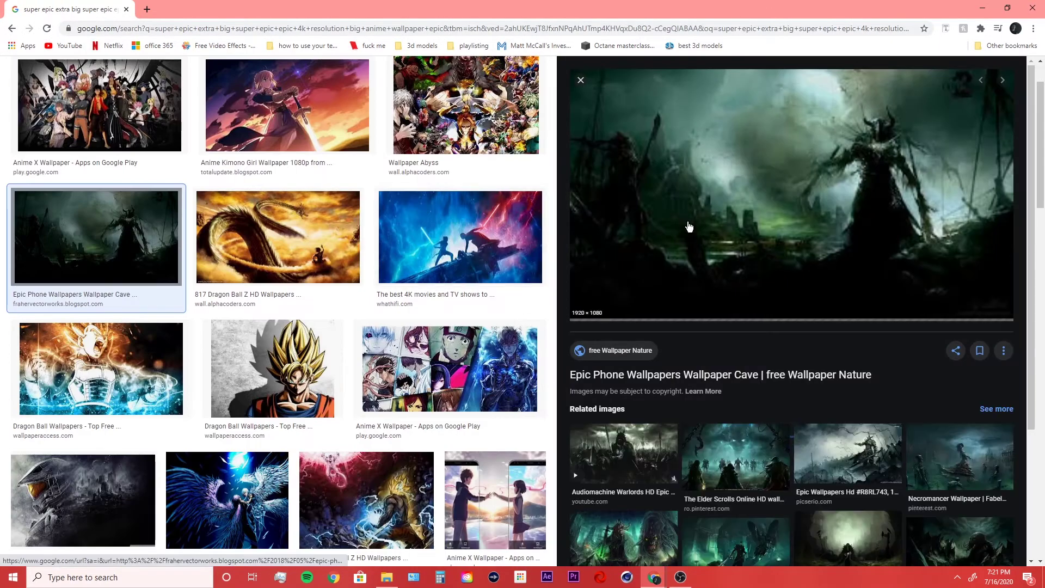
Save the 1920 × 1080 dark fantasy wallpaper from the image results and set the saved picture as desktop background
right_click(699, 200)
click(727, 314)
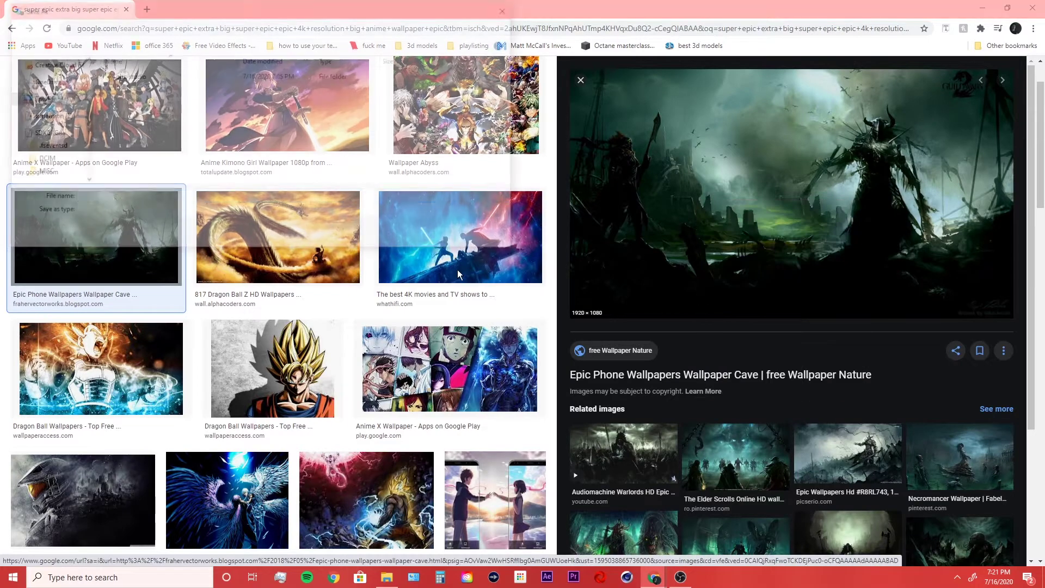
click(432, 240)
right_click(143, 240)
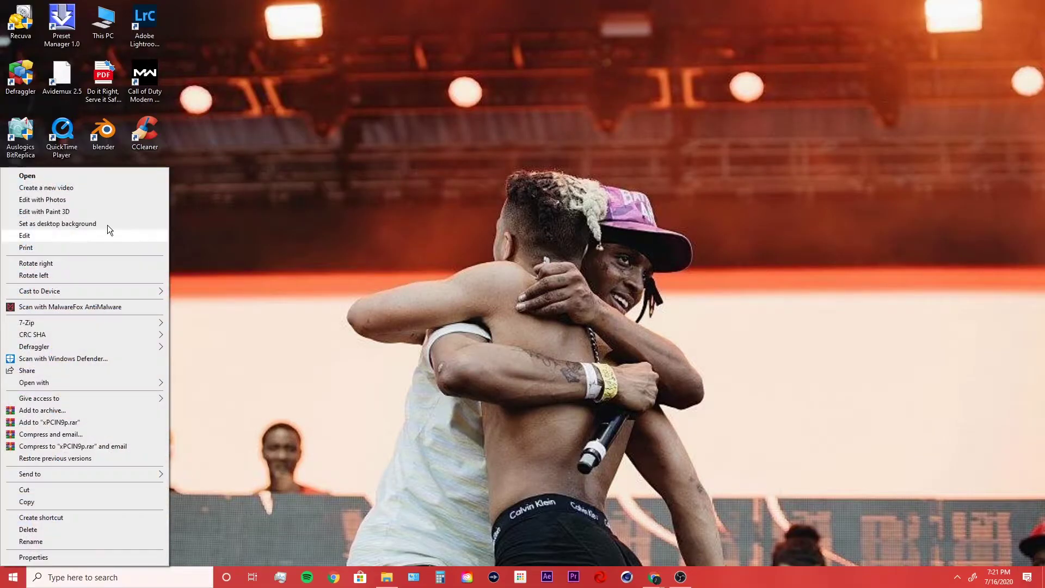
click(77, 222)
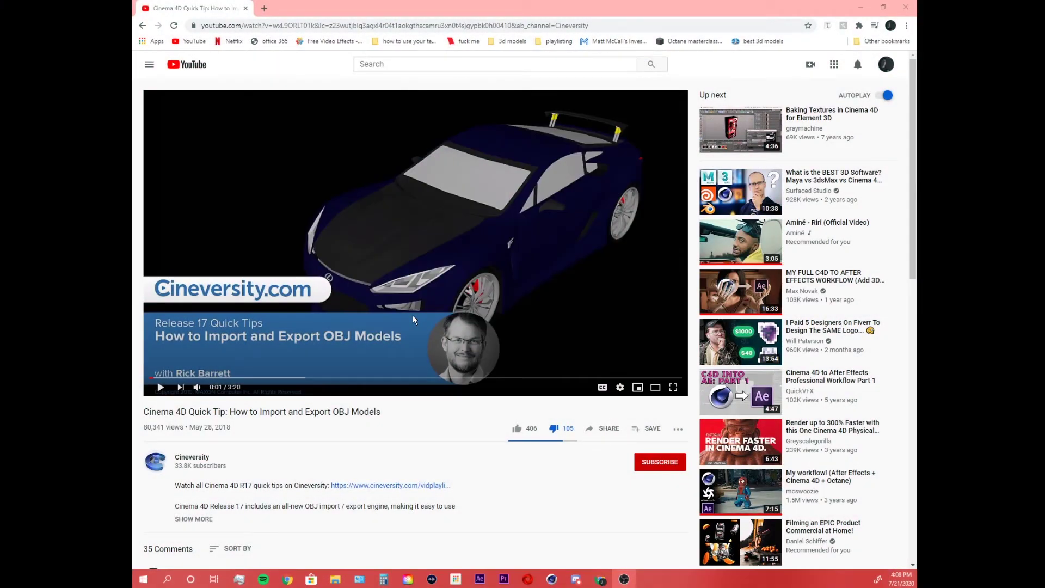
Read the highlighted comment under the Cineversity OBJ import video about relinking missing textures
scroll(477, 311, down, 2)
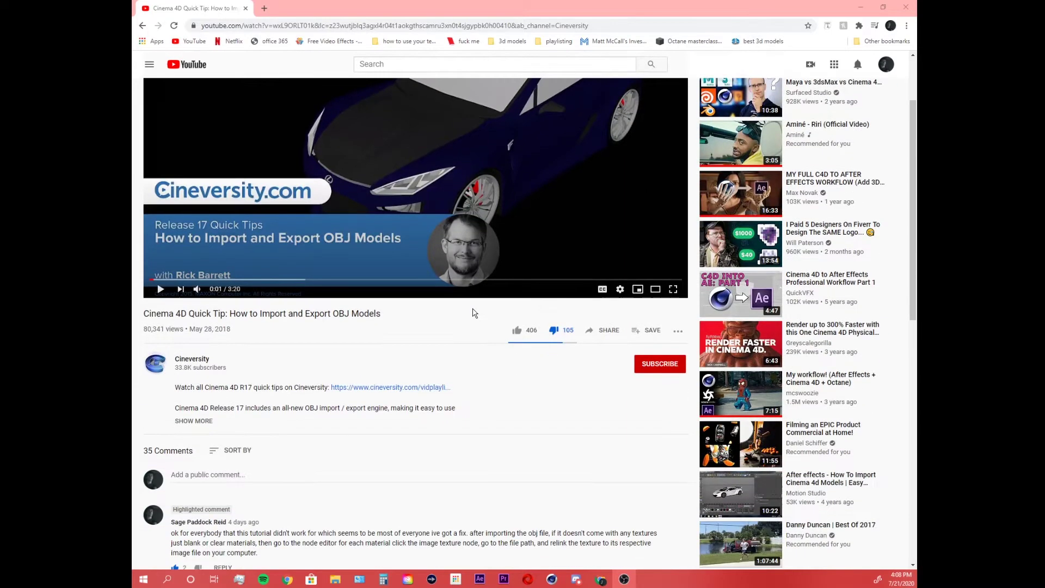
scroll(472, 313, down, 2)
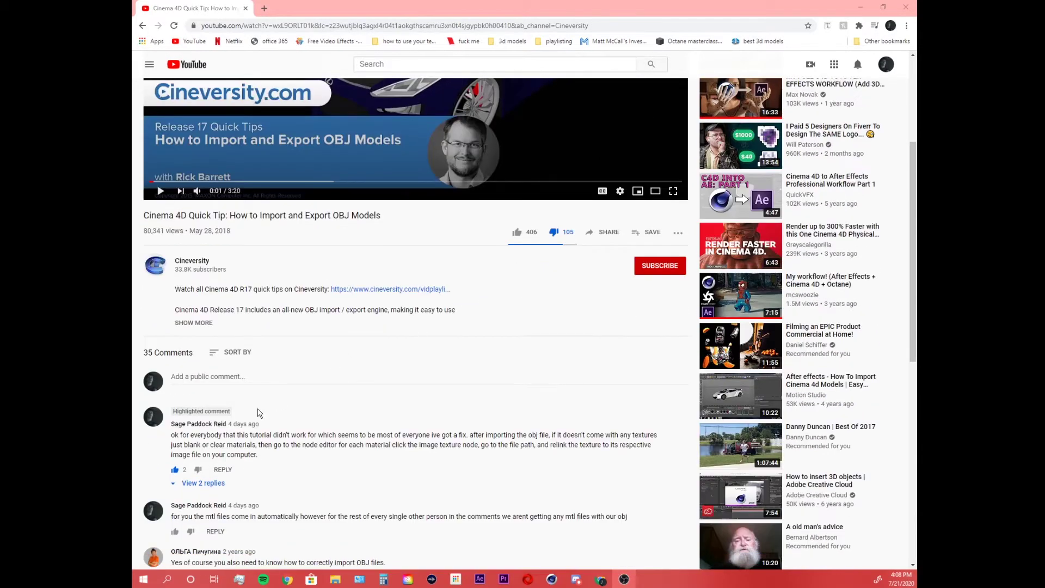
drag(172, 436, 276, 462)
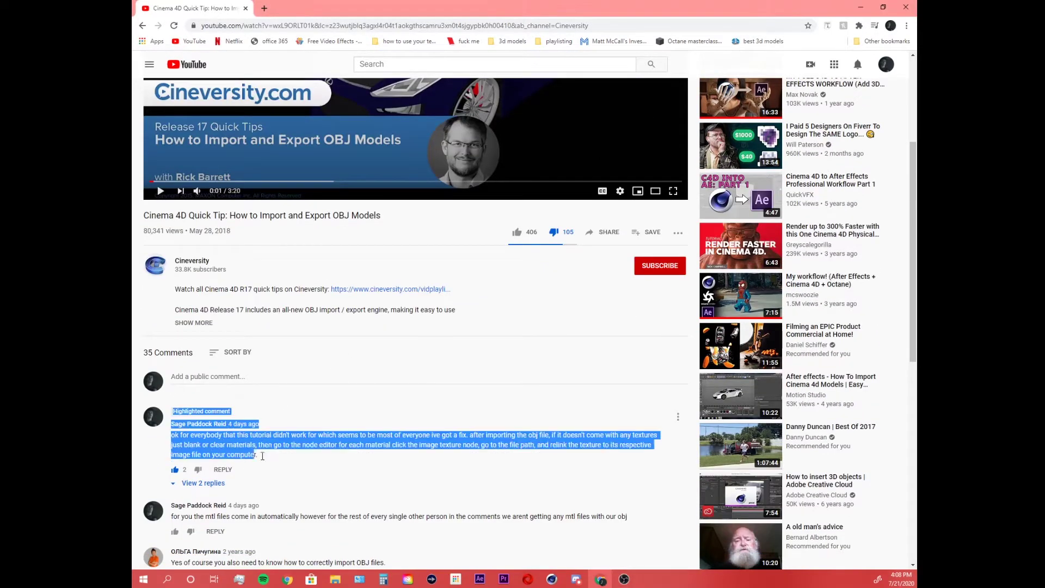
click(303, 458)
scroll(303, 454, up, 4)
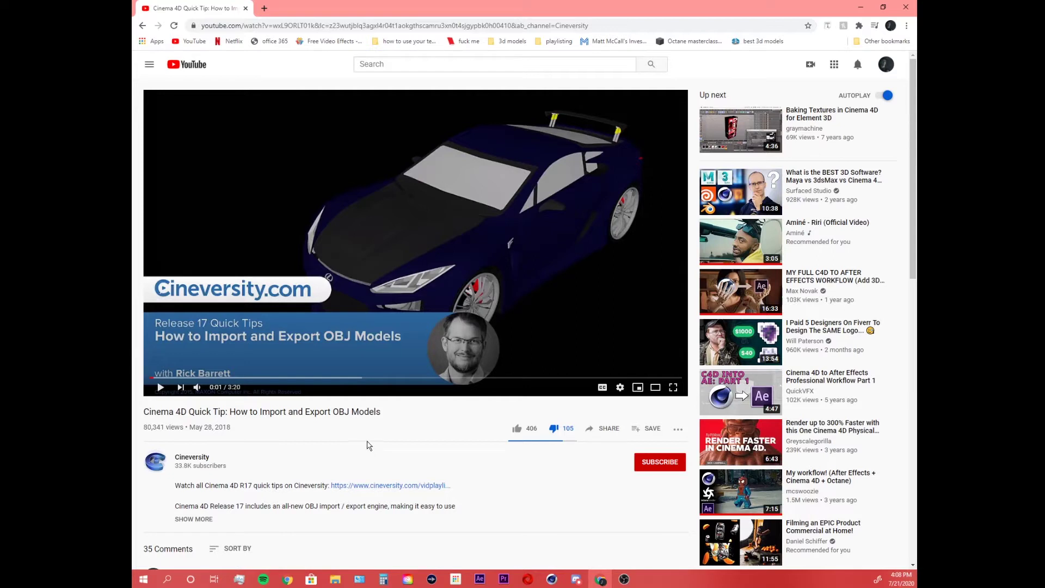
scroll(370, 441, down, 2)
scroll(372, 433, down, 4)
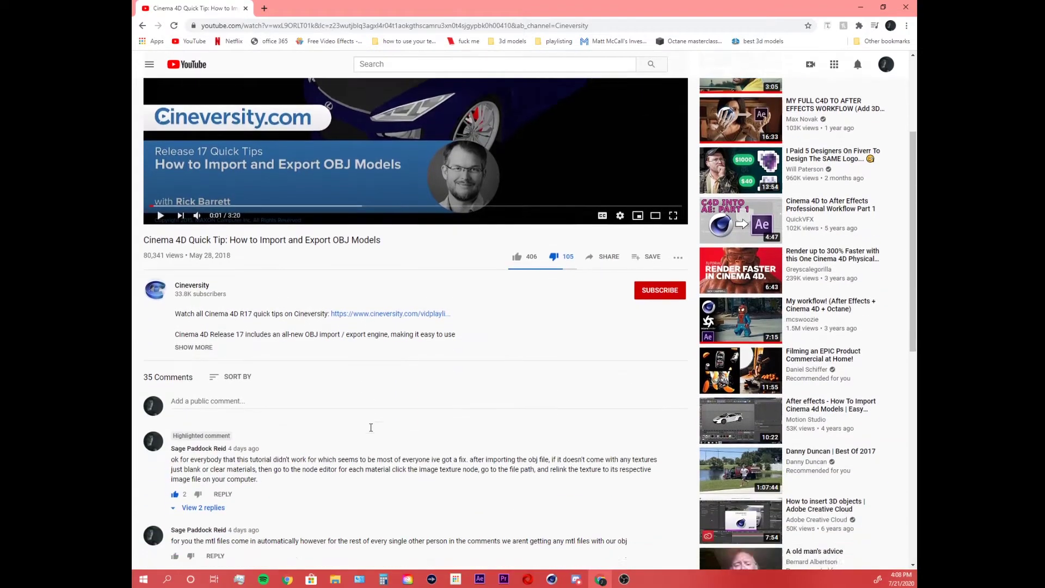
scroll(372, 433, up, 2)
scroll(370, 432, up, 1)
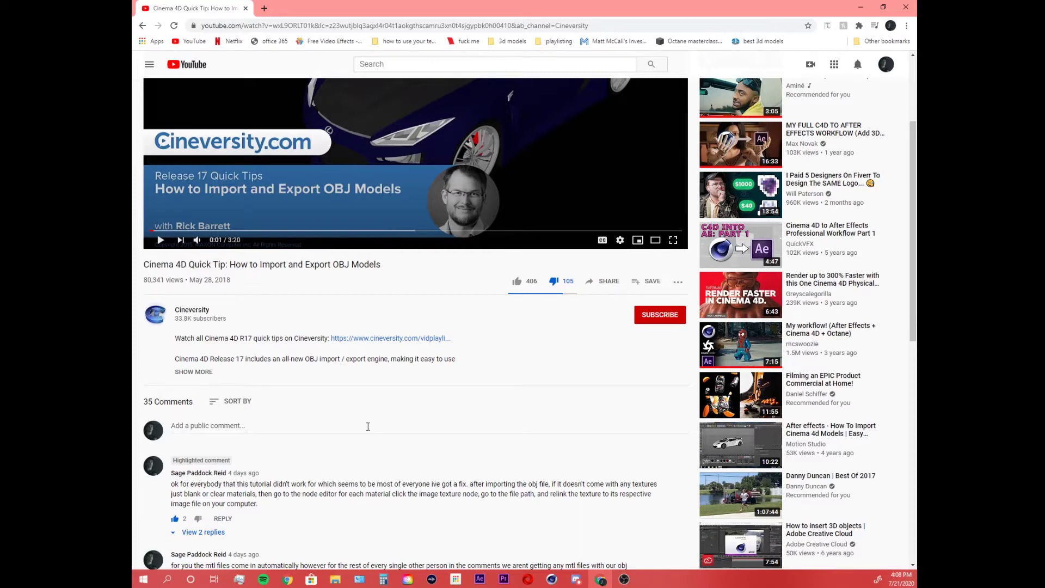
scroll(368, 426, down, 5)
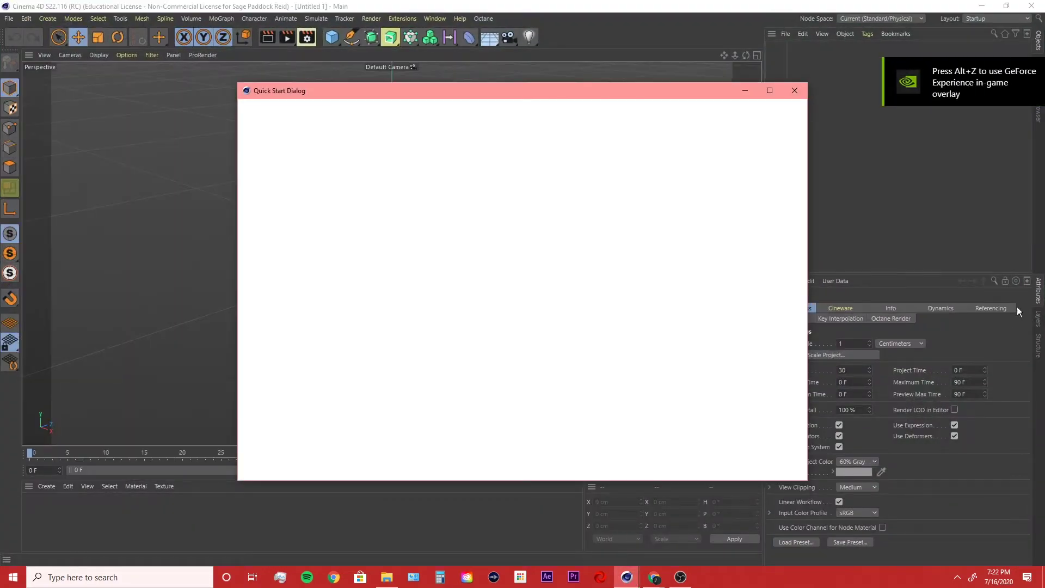
In Cinema 4D, dismiss the Quick Start Dialog and bring Building_A01.obj from the obj folder into the empty scene
click(794, 90)
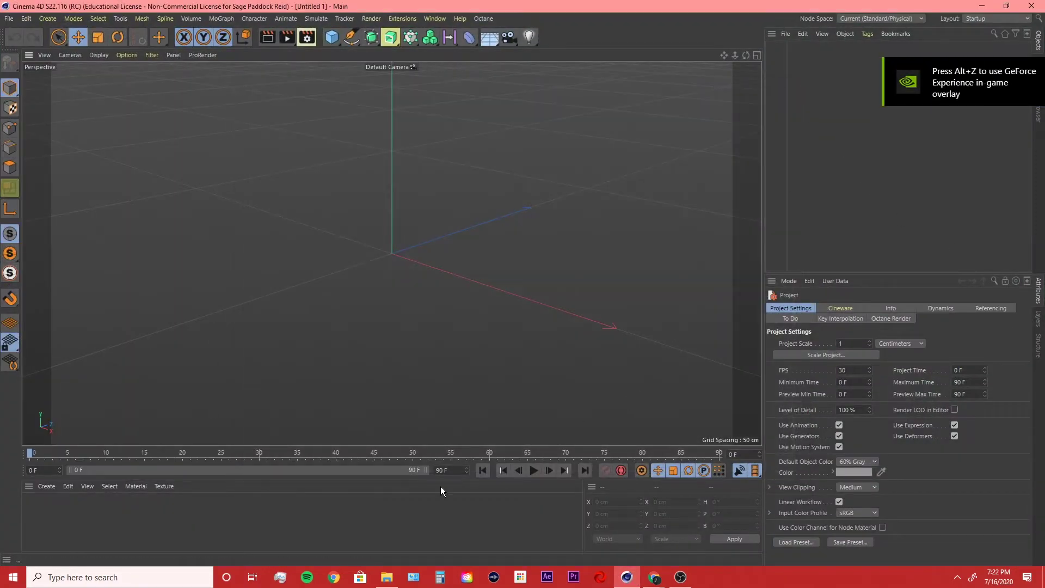
click(382, 575)
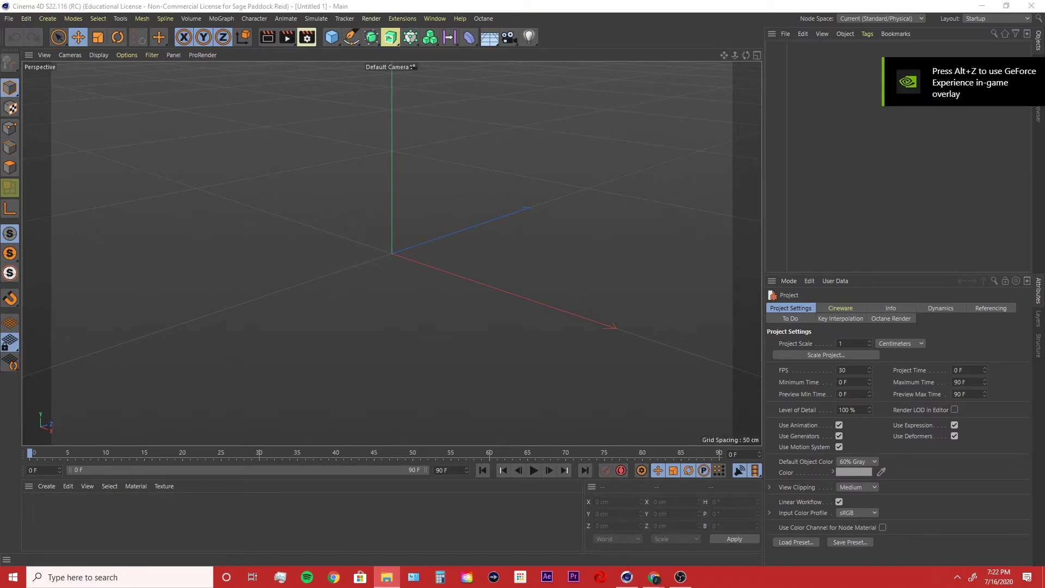
drag(345, 524, 702, 132)
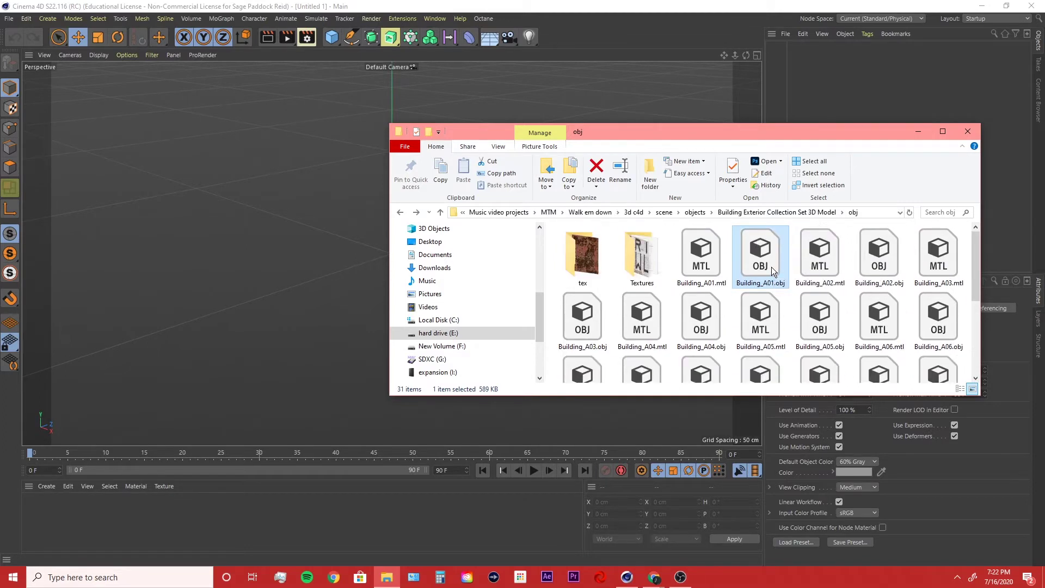
drag(772, 267, 358, 235)
Review the OBJ import options and import the building with Material kept at Import .MTL File
scroll(465, 147, down, 1)
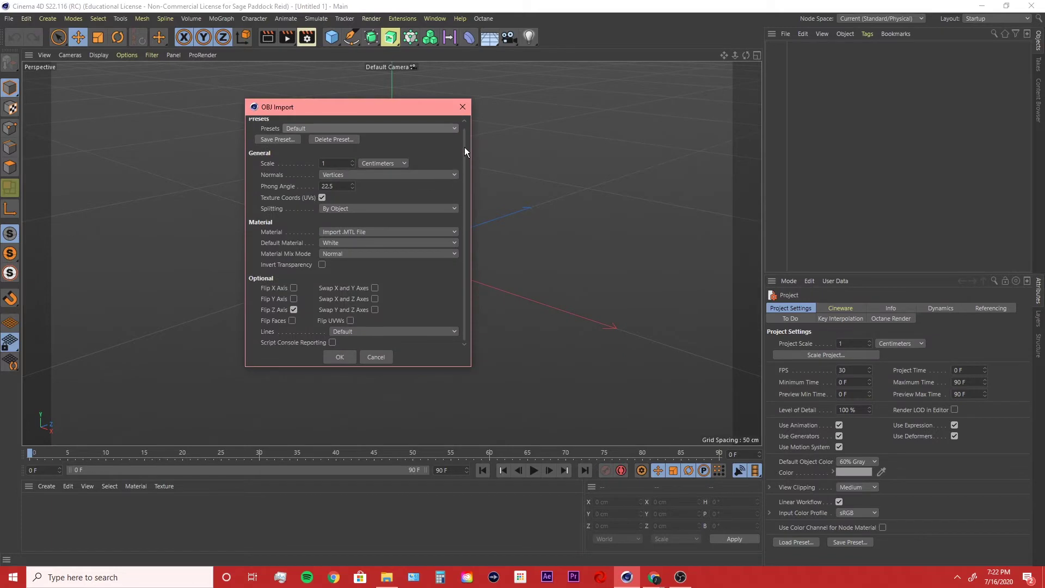
scroll(467, 151, up, 1)
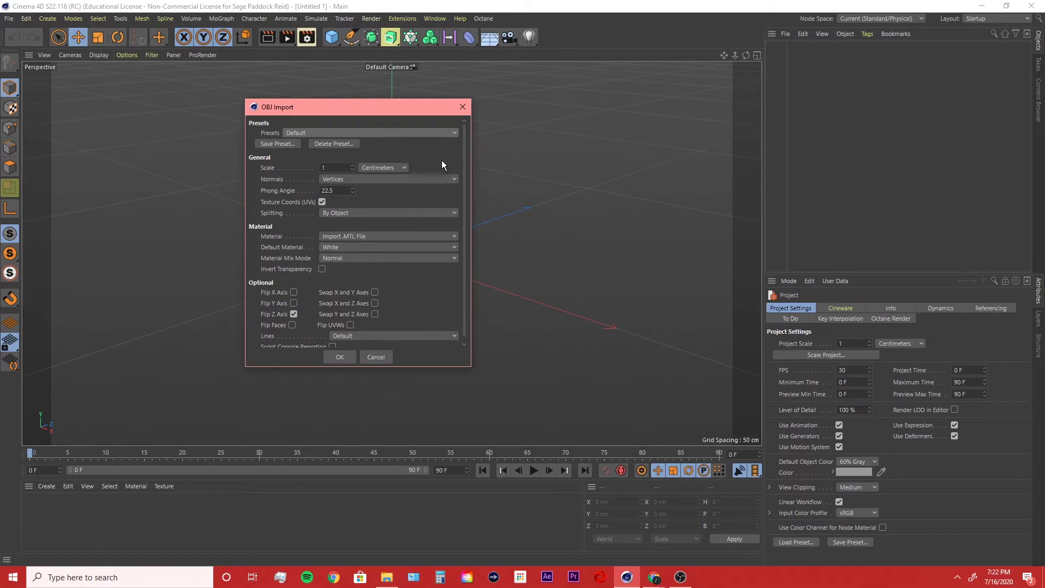
scroll(462, 164, down, 1)
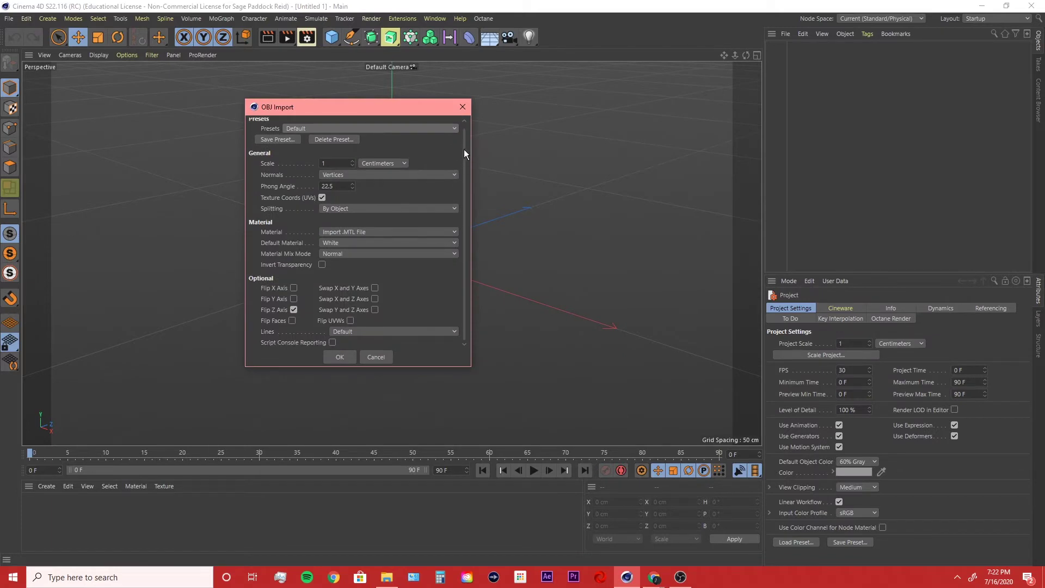
scroll(465, 150, up, 1)
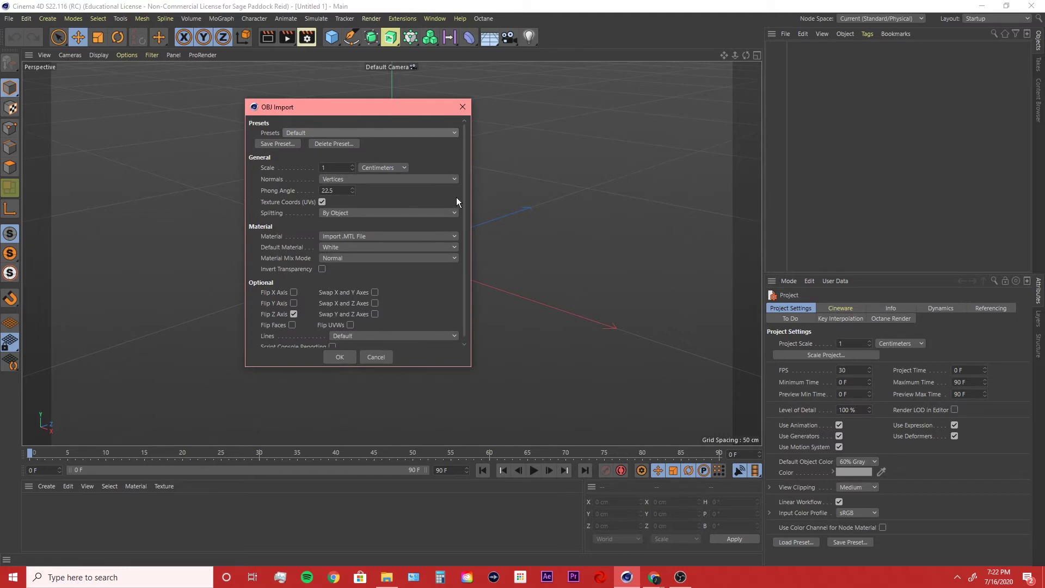
scroll(460, 195, down, 1)
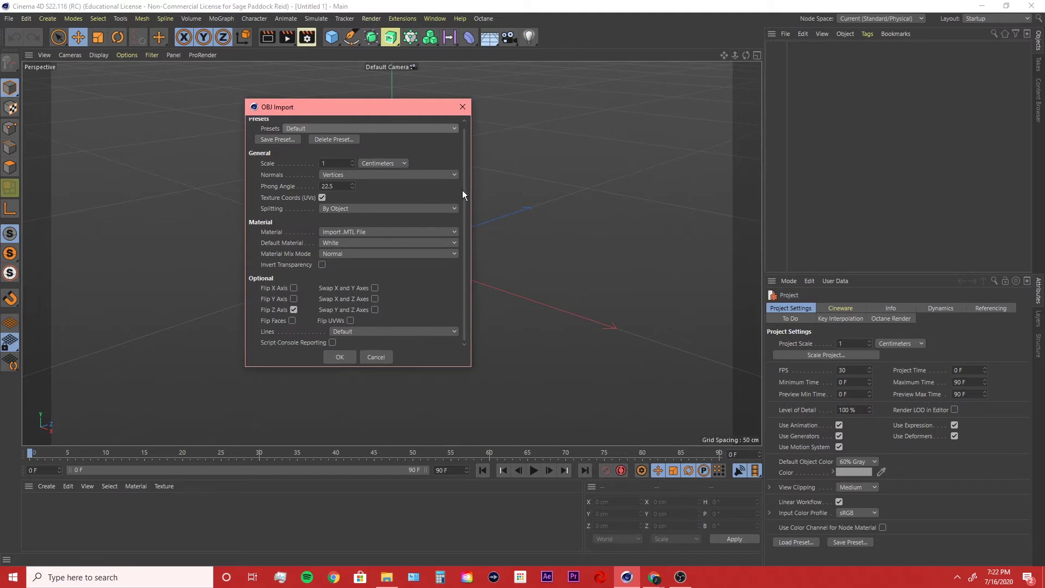
click(380, 232)
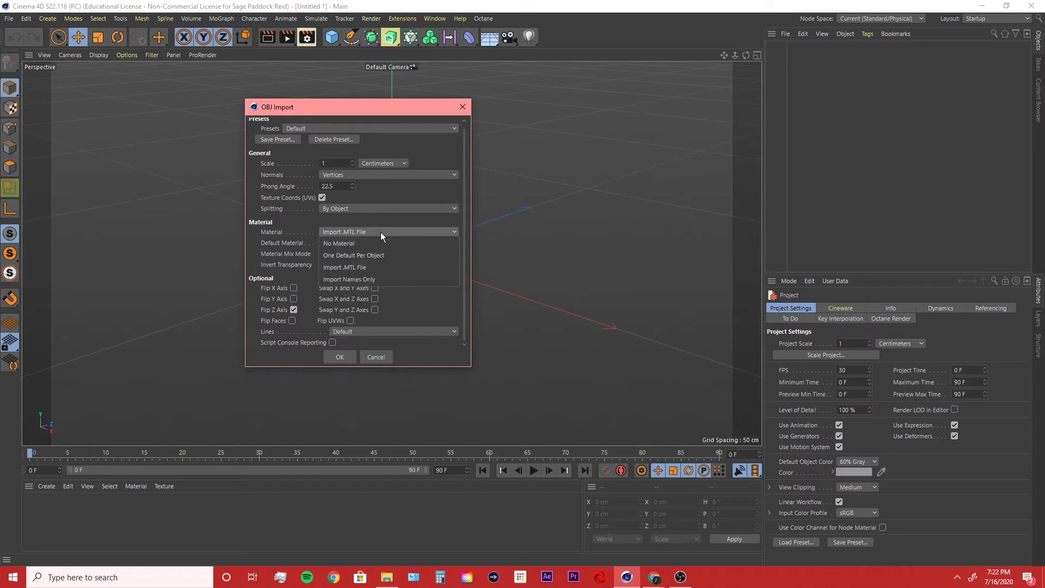
click(380, 232)
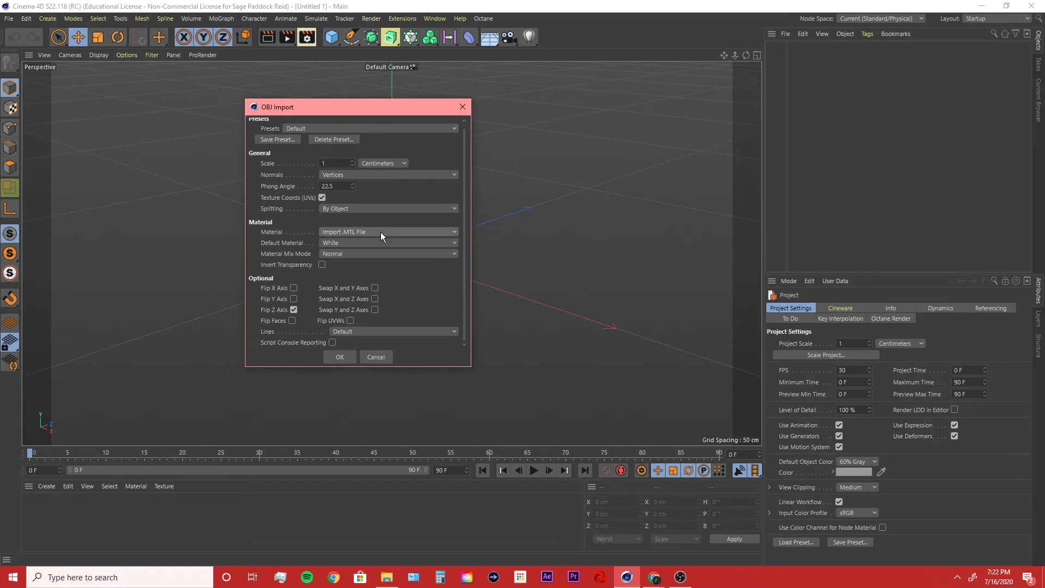
click(380, 232)
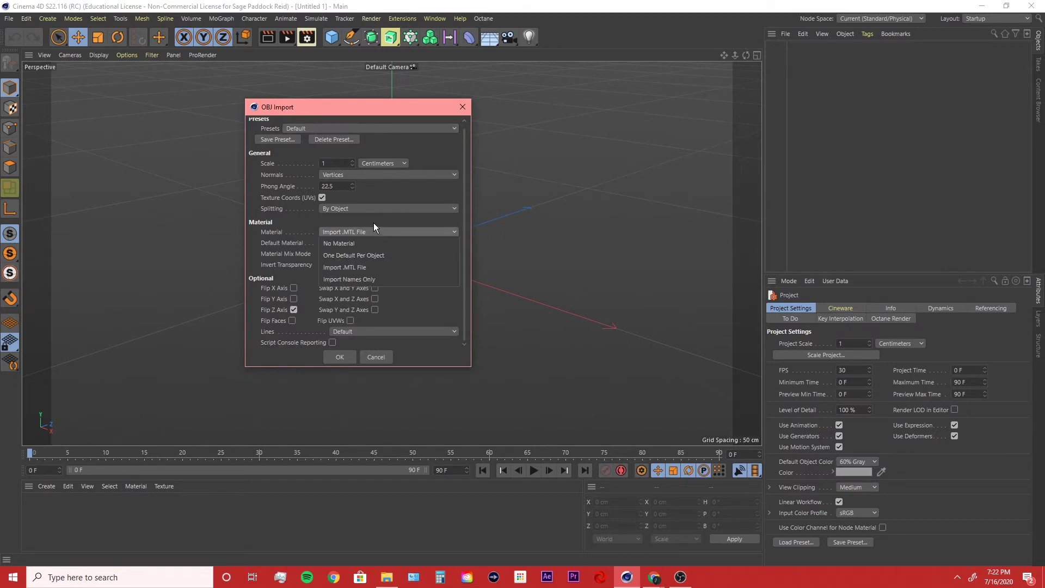
click(374, 223)
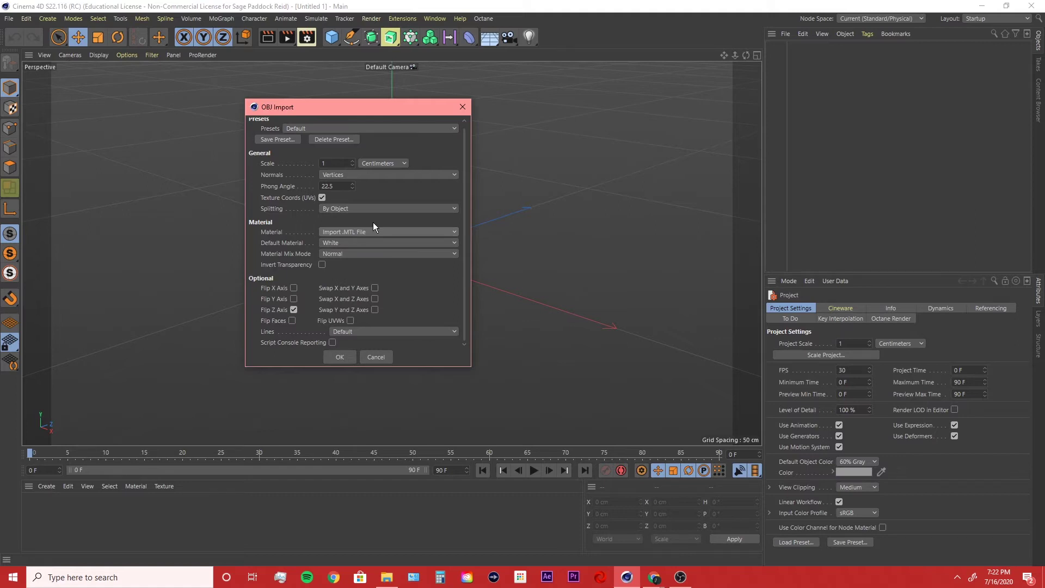
click(369, 232)
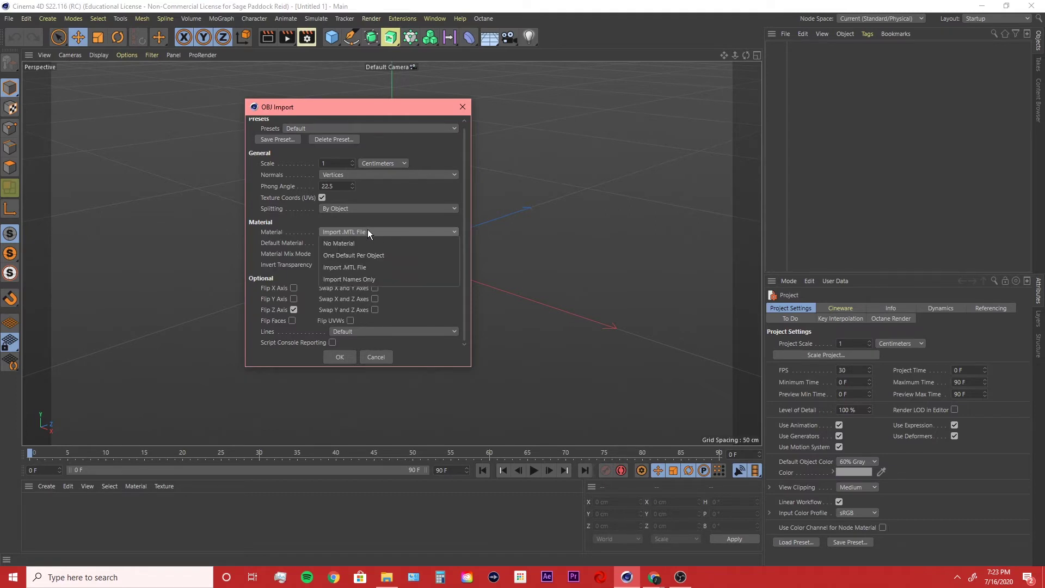
click(367, 232)
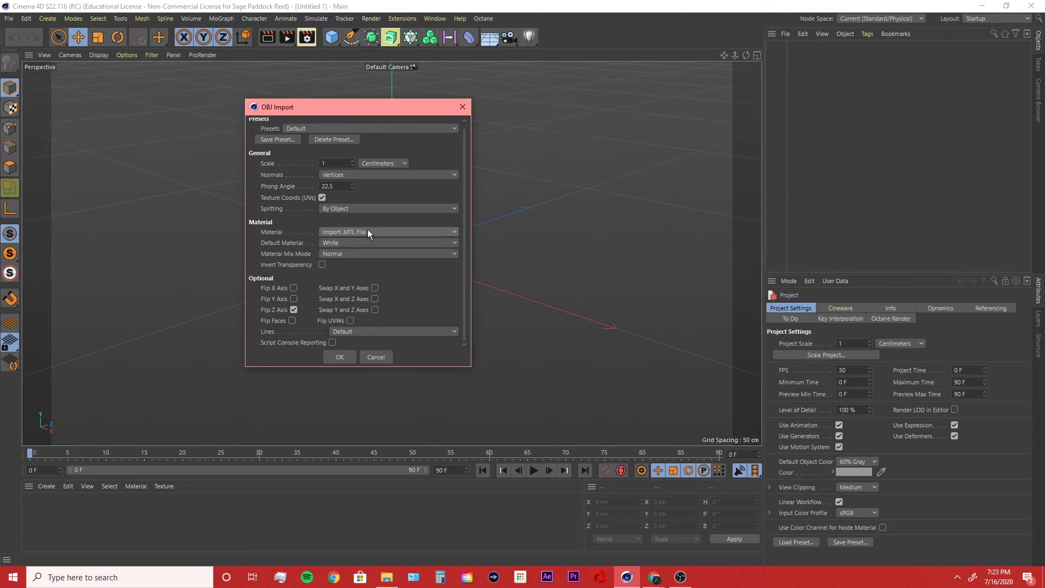
click(346, 354)
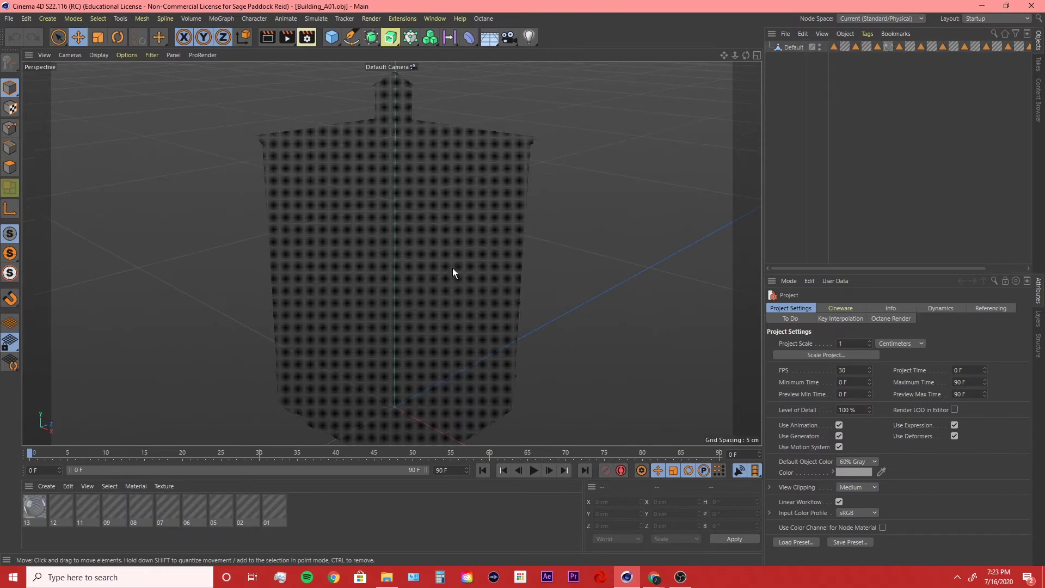
Select the imported building in the perspective view and inspect it from the front
click(447, 226)
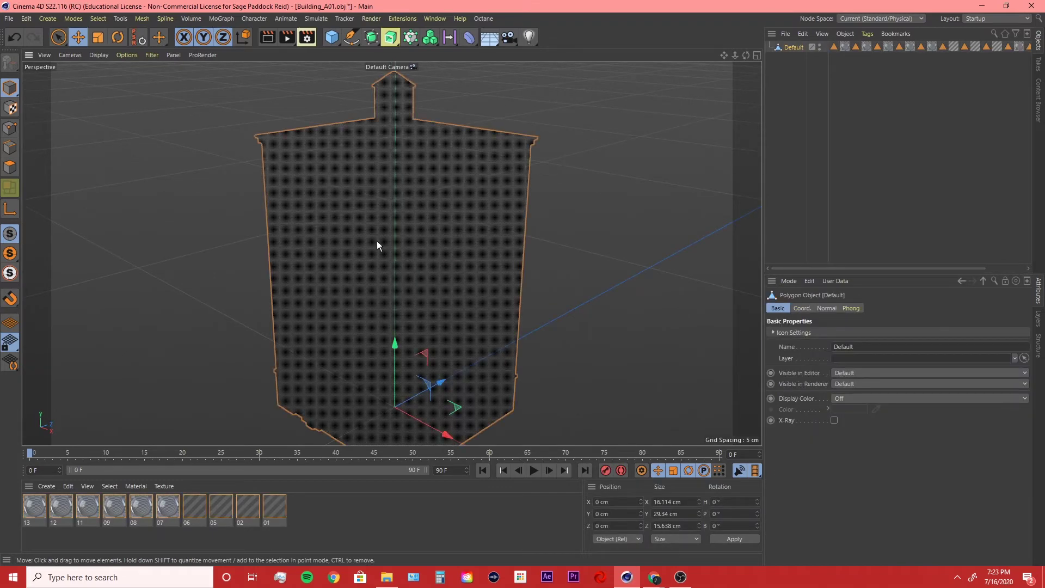
alt+drag(328, 196, 456, 209)
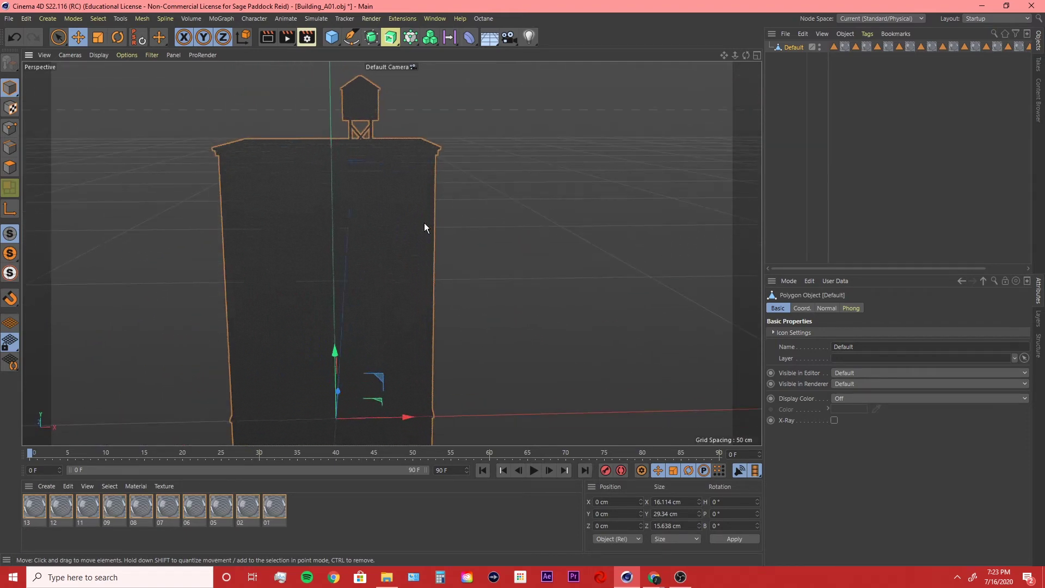
scroll(424, 224, down, 4)
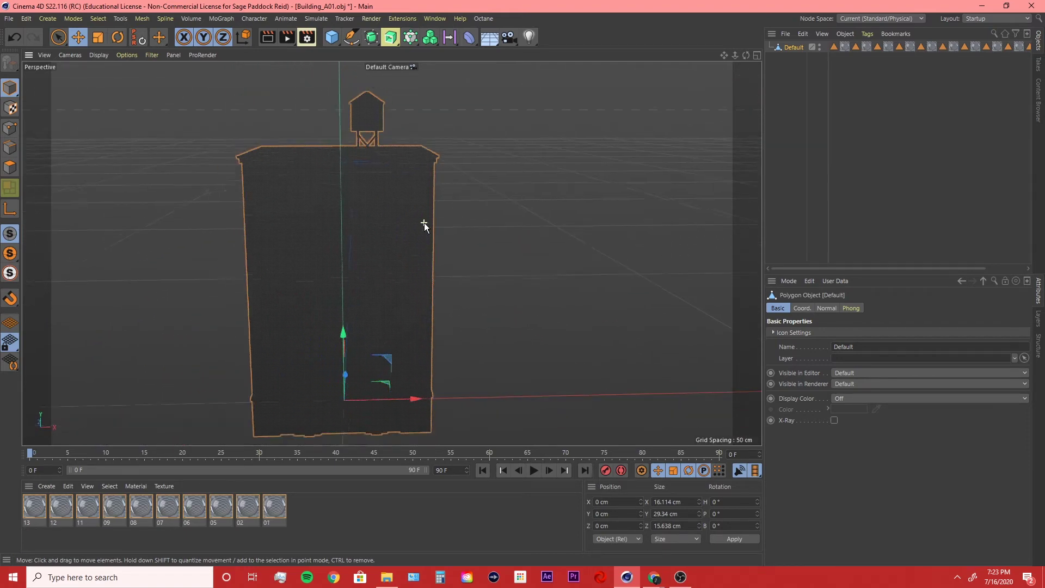
Open material 13 in the Material Editor and place the editor beside the building
click(271, 542)
click(34, 506)
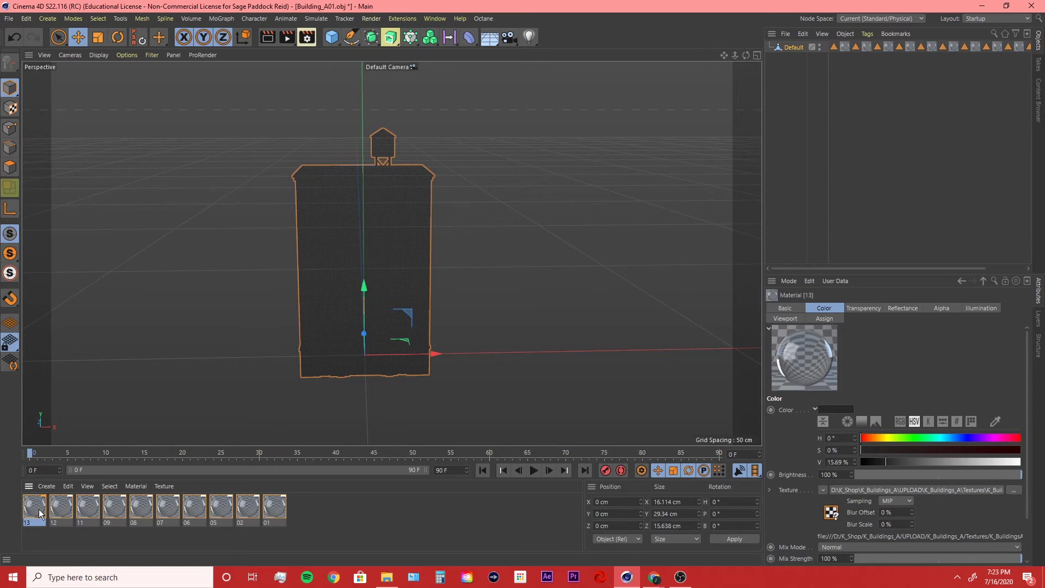
double_click(40, 513)
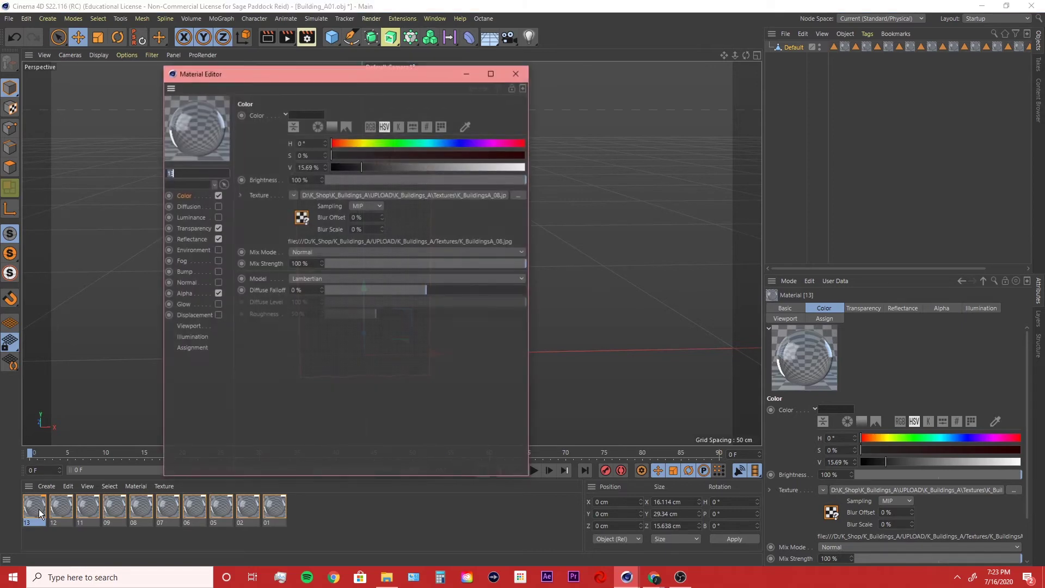
drag(229, 78, 548, 93)
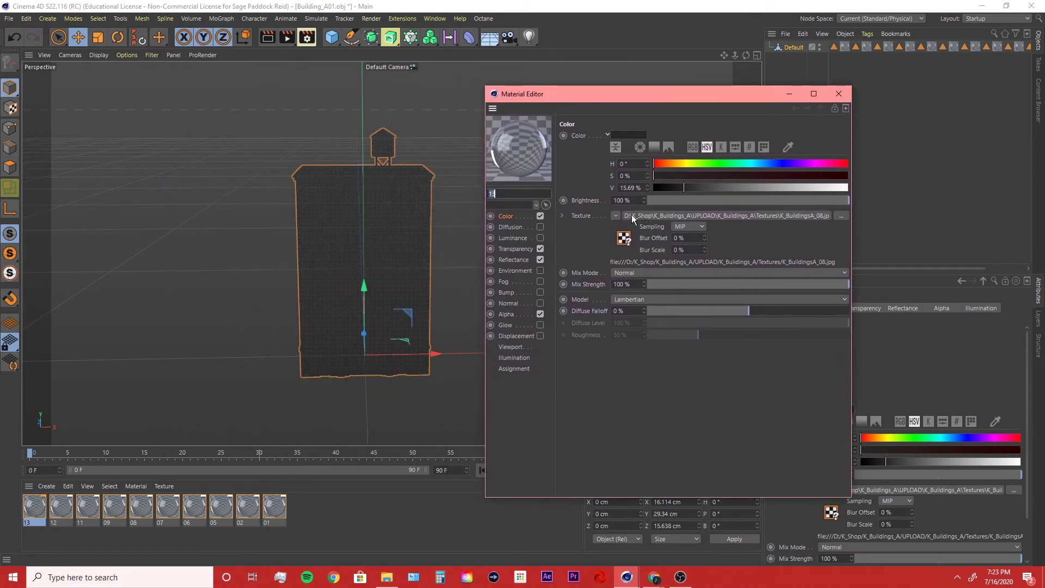
Open the image shader settings of material 13's color texture and examine the file name ending its path
click(783, 216)
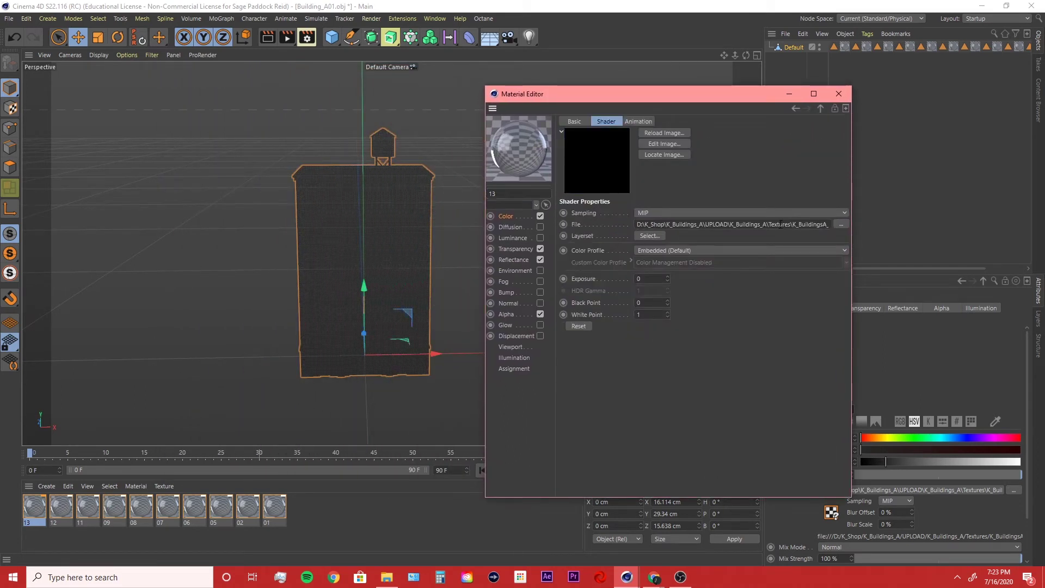
drag(783, 224, 848, 236)
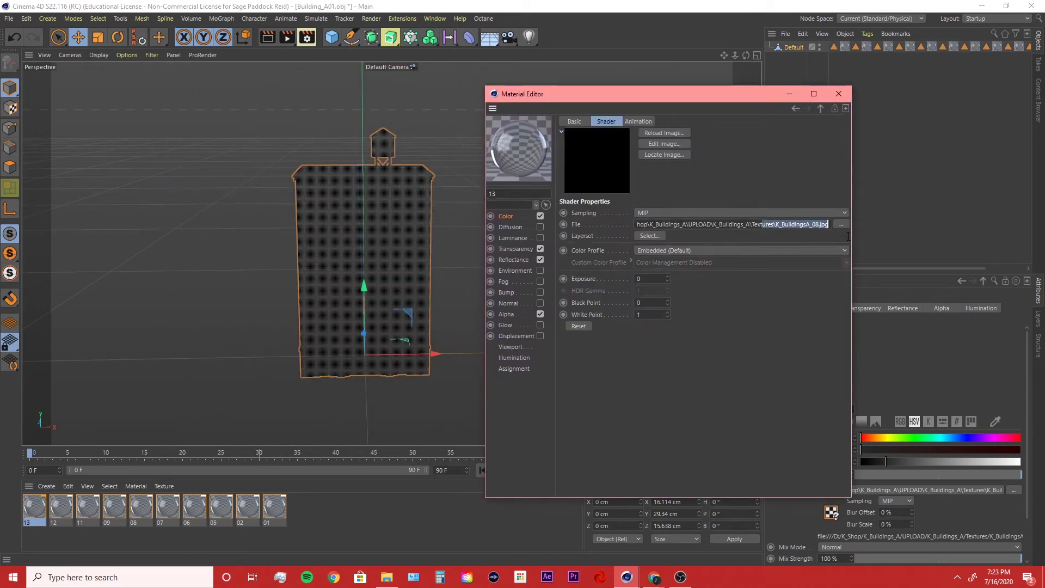
click(777, 225)
drag(777, 224, 838, 235)
click(833, 225)
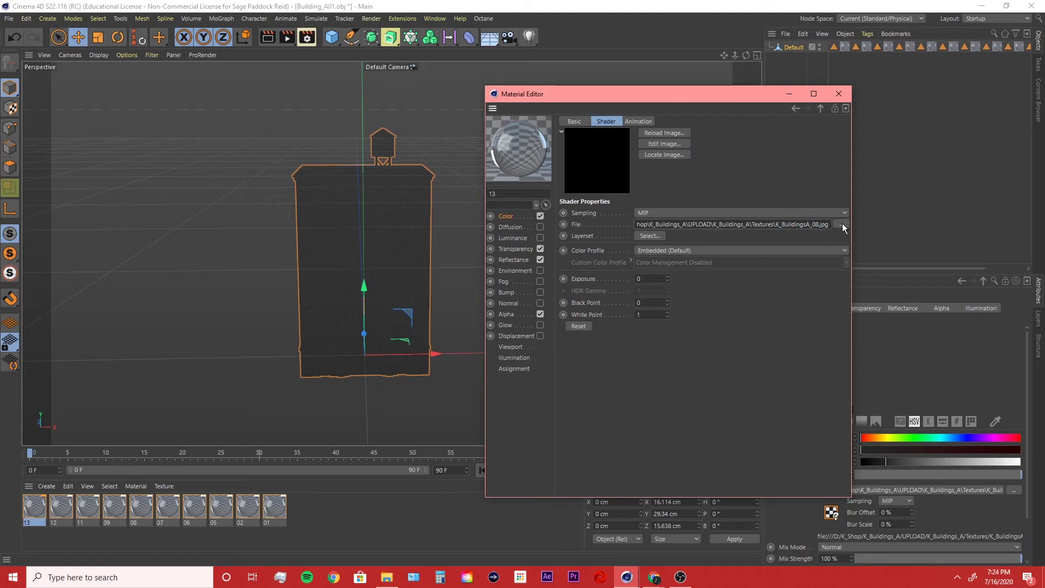
Browse the obj folder and its Textures subfolder for the material's image, then leave the file browser without choosing a file
click(842, 224)
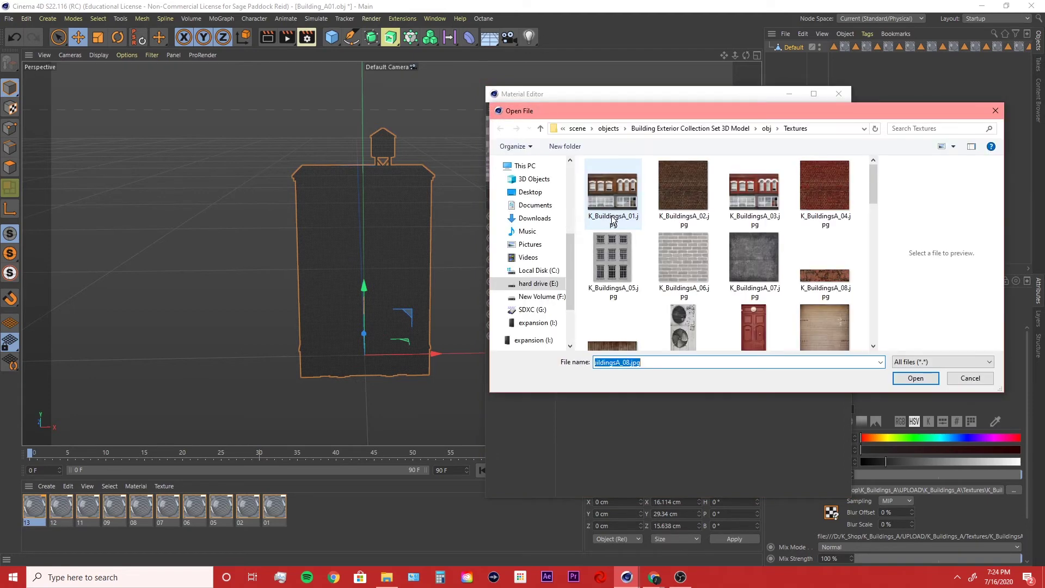
drag(736, 116, 286, 156)
click(316, 168)
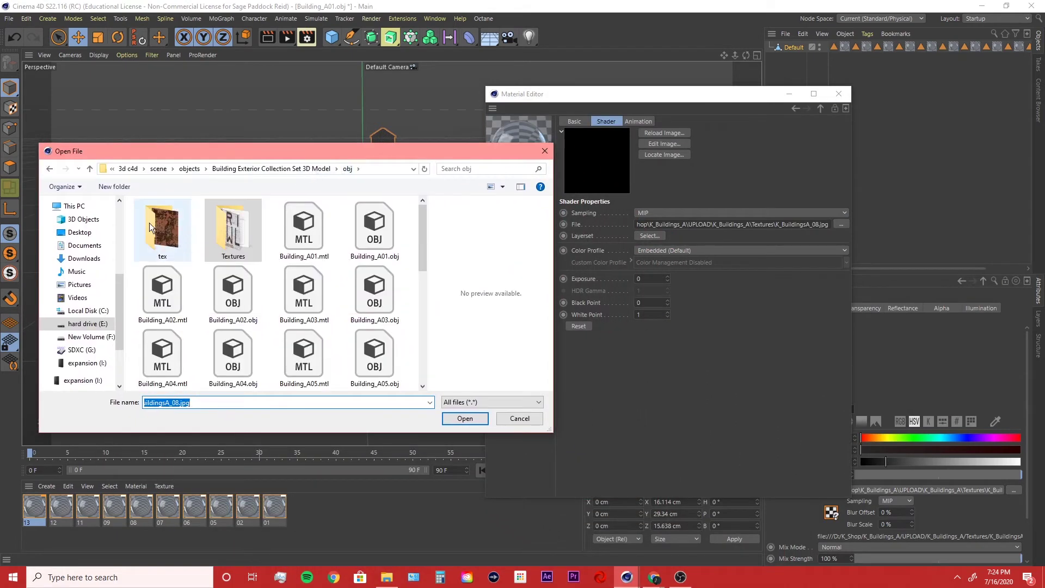
double_click(230, 225)
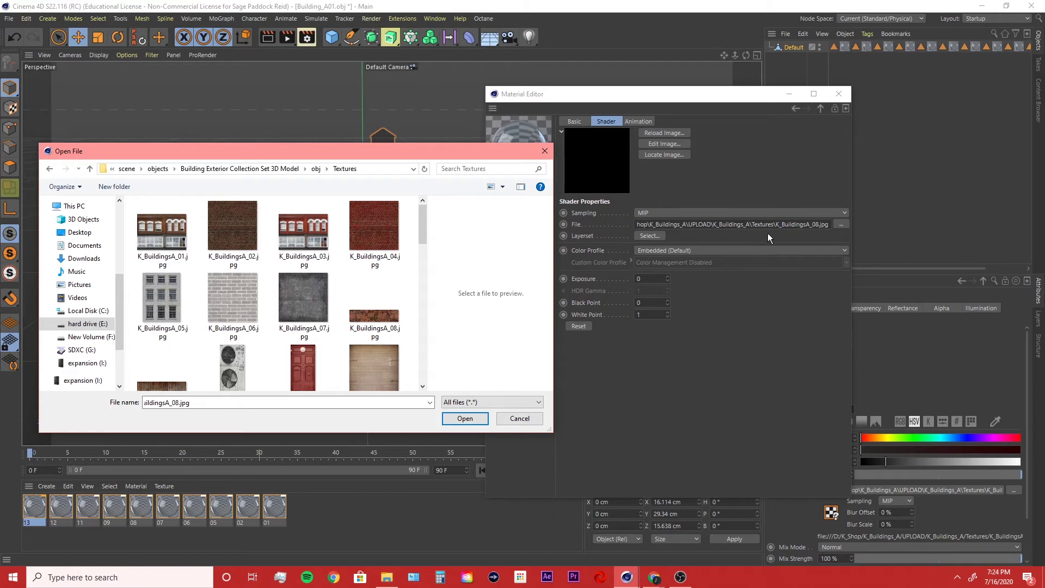
click(519, 418)
Examine the full stored texture path of material 13 and identify the image file name it calls for
double_click(649, 226)
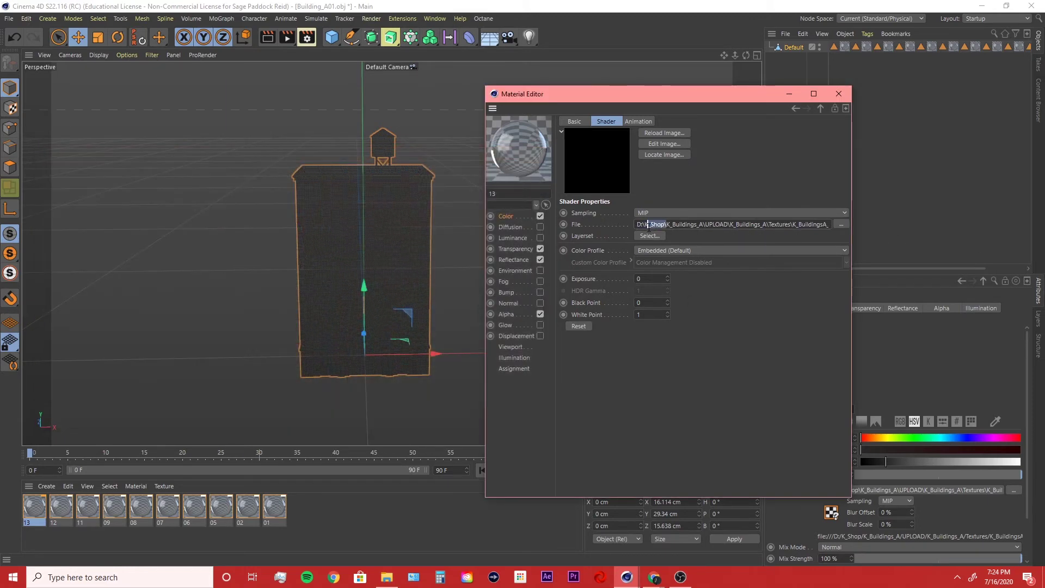
drag(648, 226, 832, 225)
click(778, 221)
key(ctrl+a)
click(831, 224)
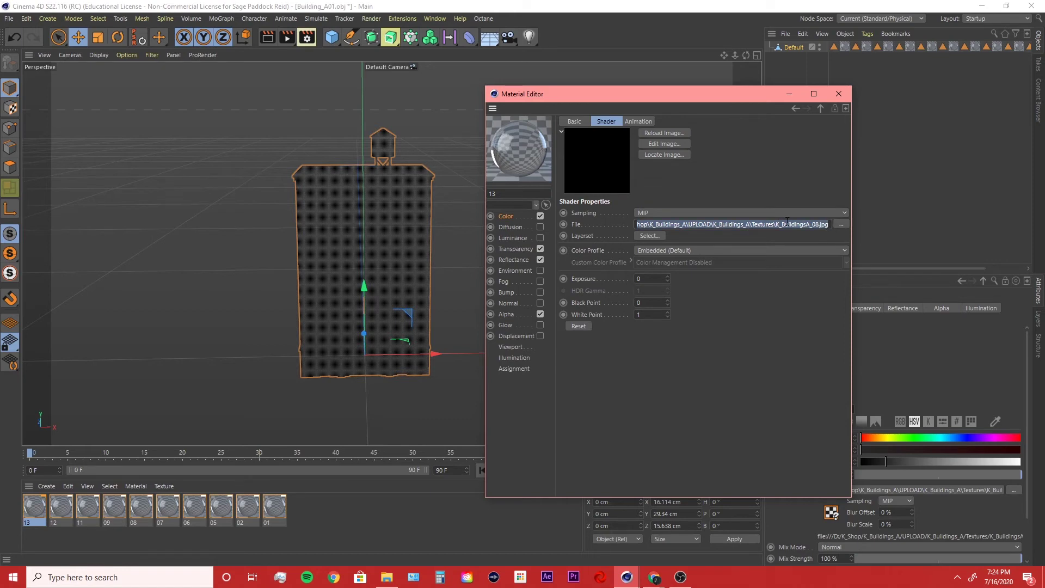
click(819, 224)
key(BackSpace)
text(3)
drag(816, 226, 777, 229)
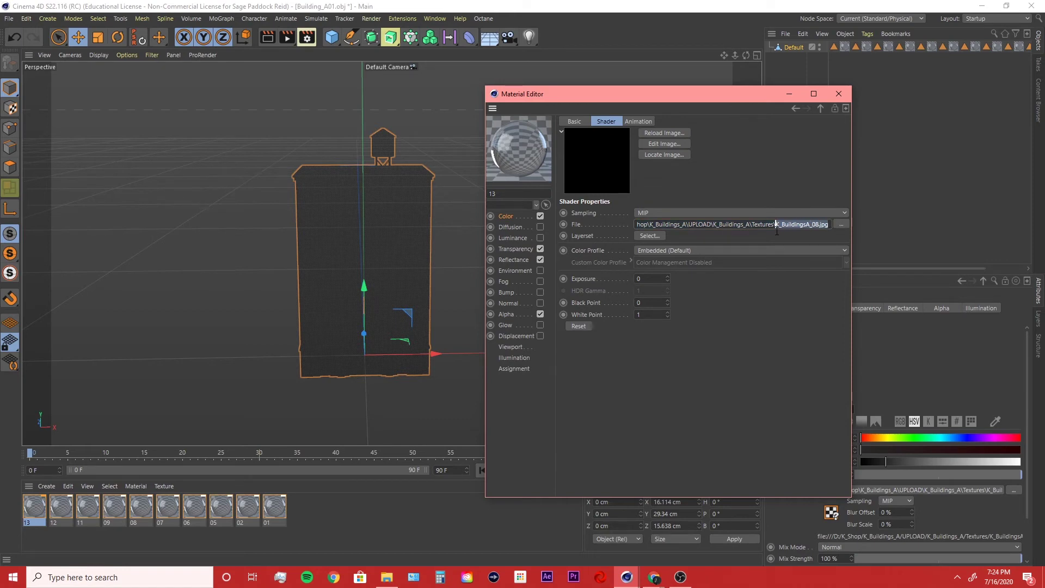
Relink material 13's color texture to K_BuildingsA_08.jpg in the Textures folder, copy it to the project location, and close the editor
click(840, 225)
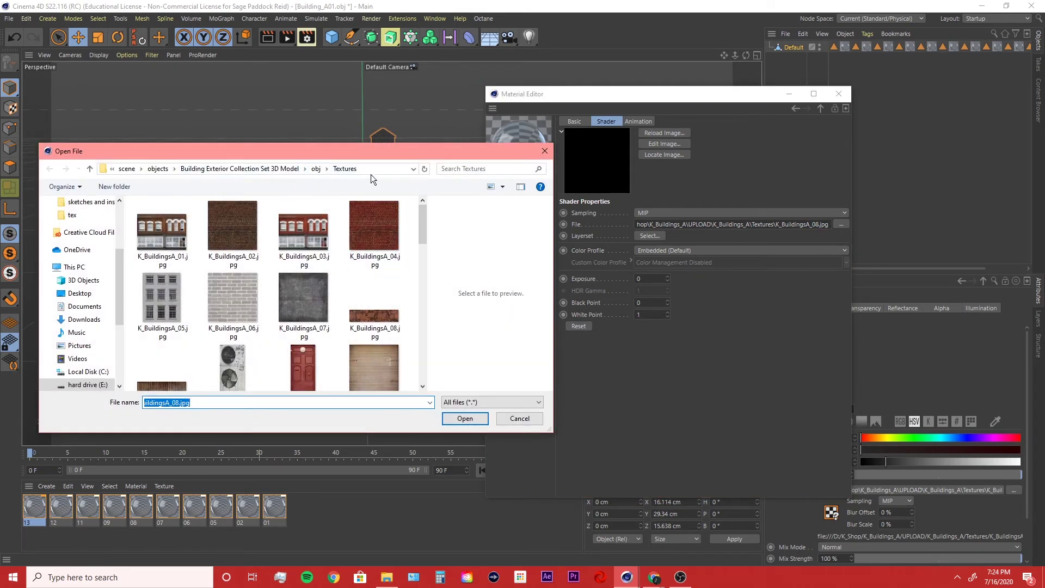
click(386, 322)
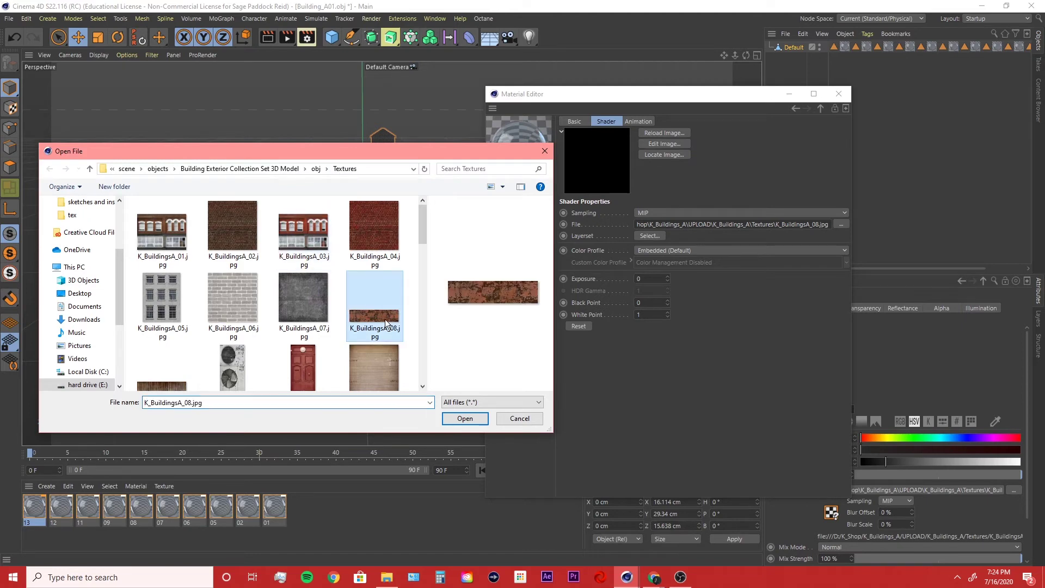
click(465, 418)
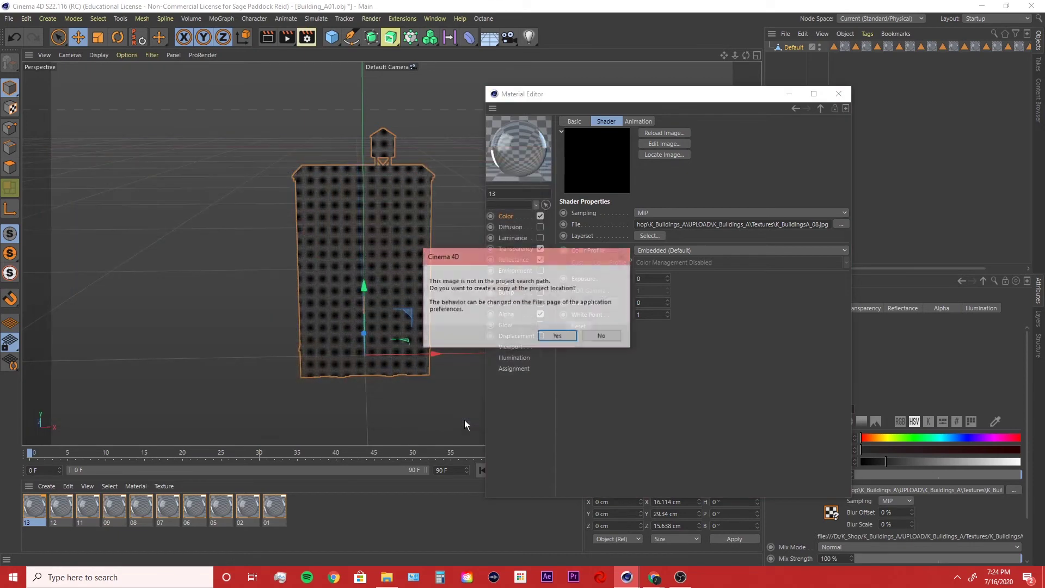
click(556, 337)
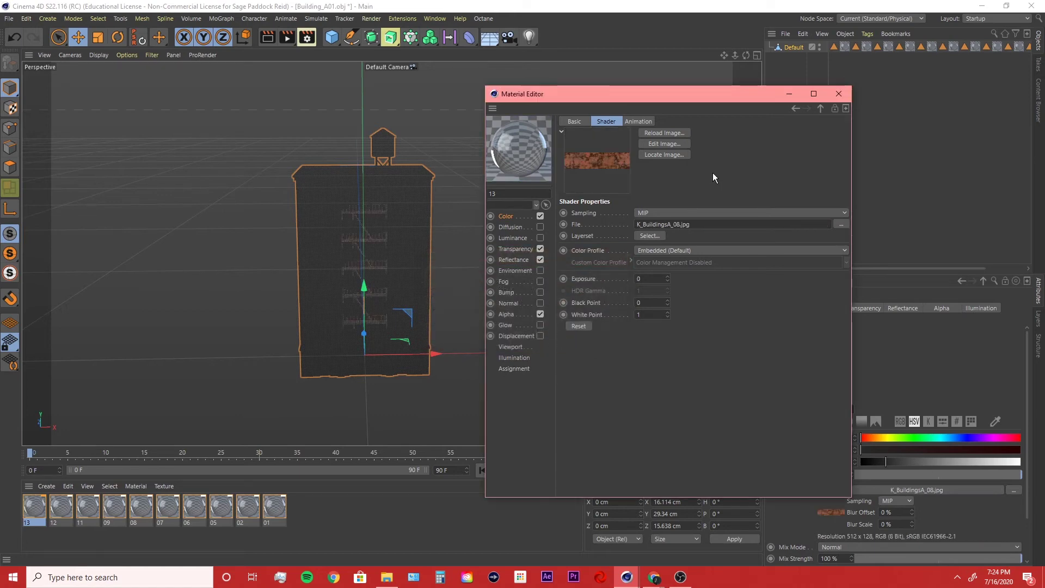
click(837, 94)
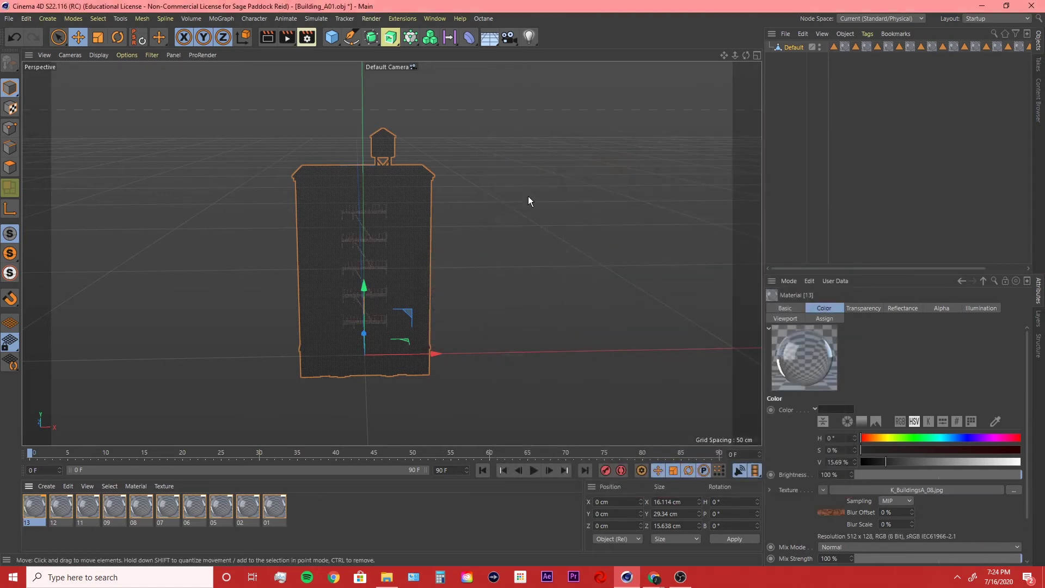
Inspect the relinked texture up close on the building's fire escape stairs and balconies
scroll(364, 250, up, 15)
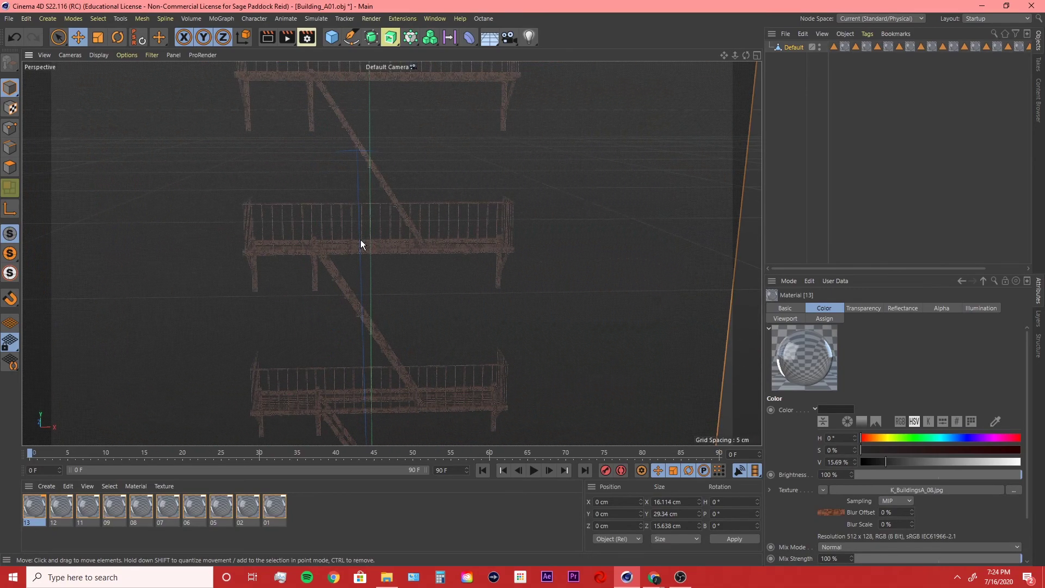
scroll(381, 244, up, 3)
alt+drag(381, 244, 410, 257)
scroll(539, 269, down, 5)
scroll(474, 287, down, 5)
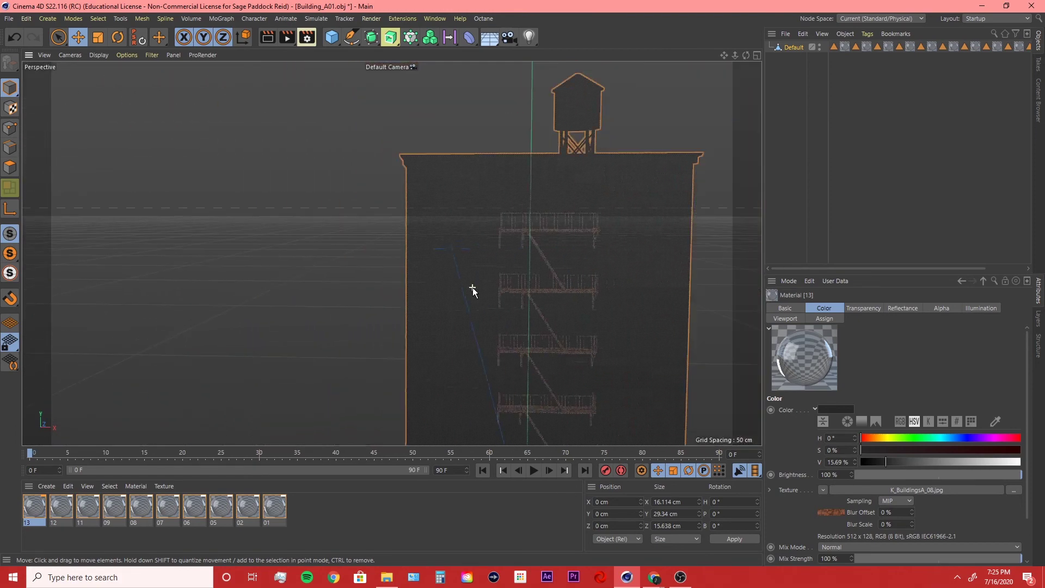
scroll(636, 284, down, 3)
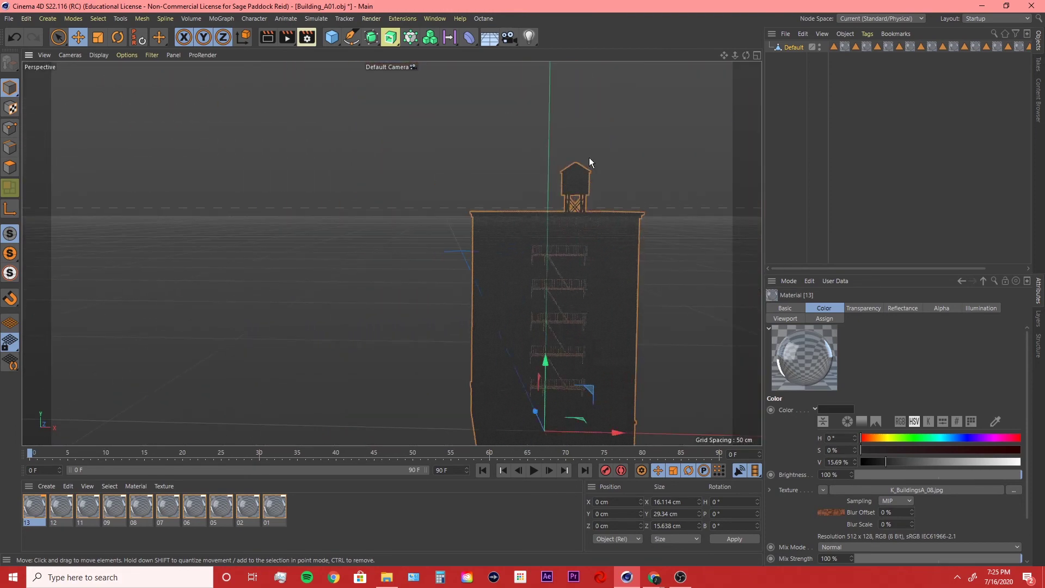
Relink material 12's color texture to K_BuildingsA_12.jpg from the Textures folder, copy it to the project location, and close the editor
double_click(71, 498)
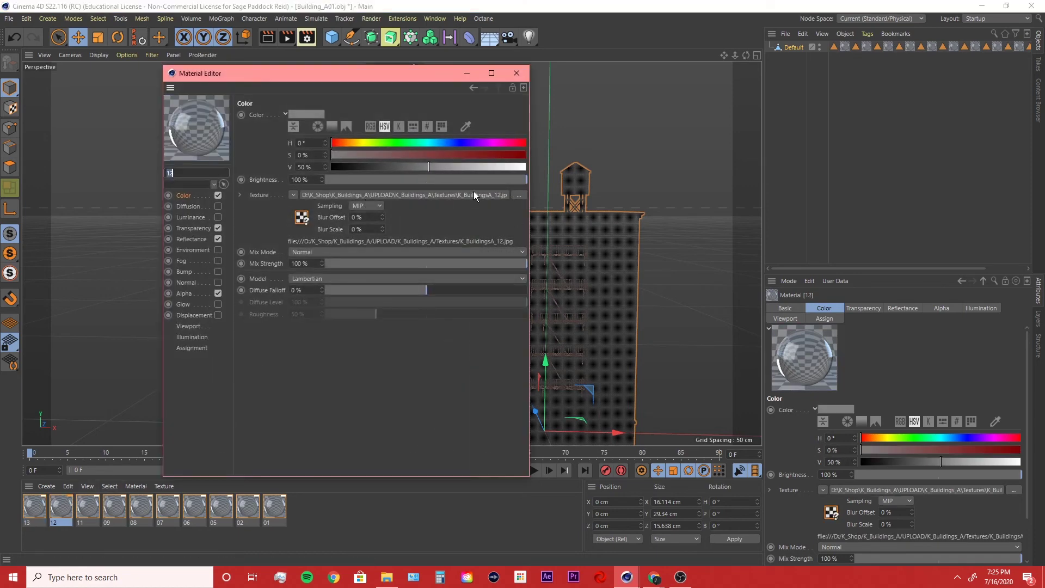
click(462, 195)
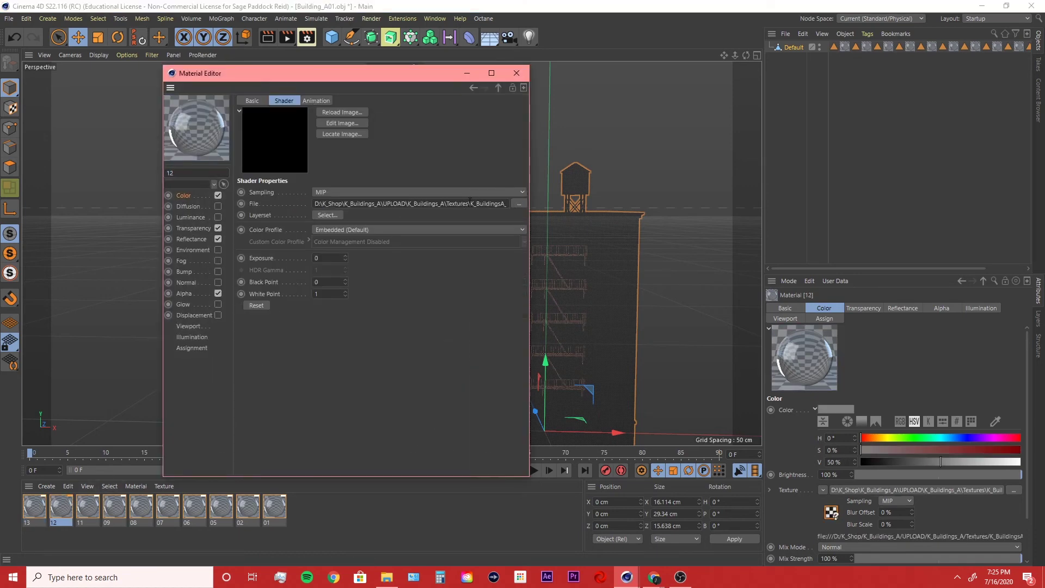
double_click(479, 203)
click(519, 204)
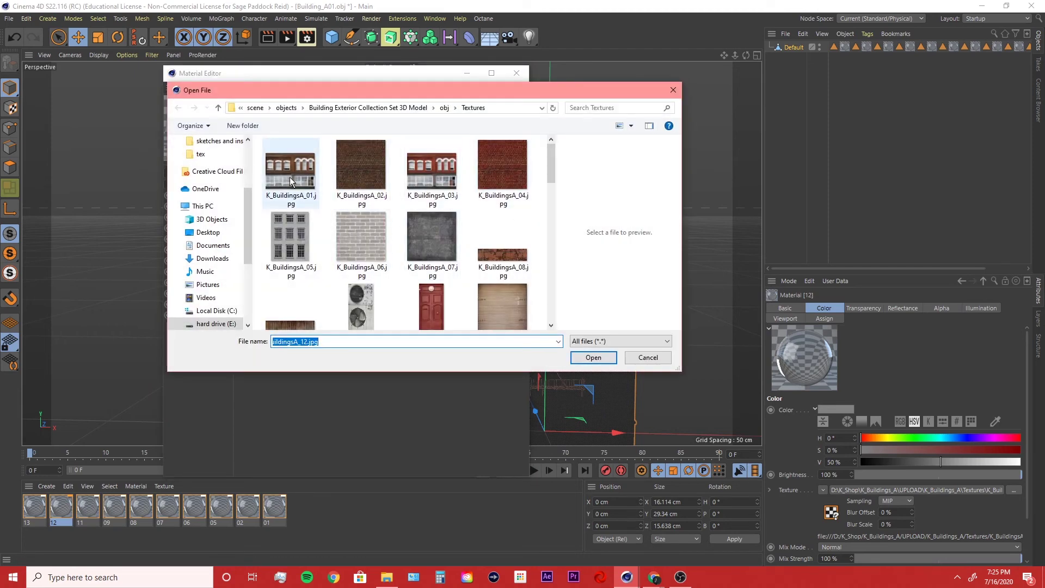
scroll(333, 217, down, 3)
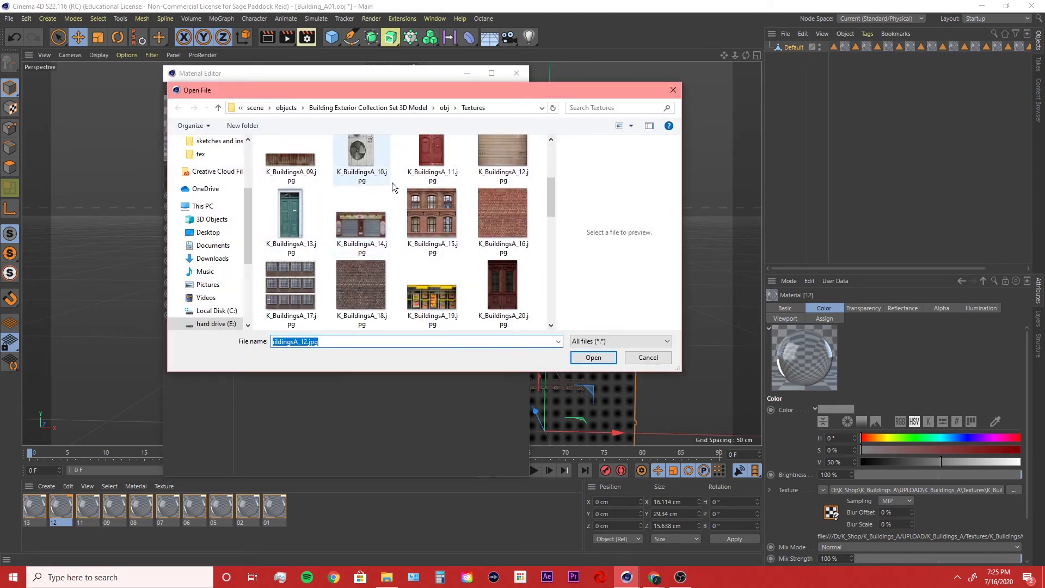
click(522, 166)
click(595, 357)
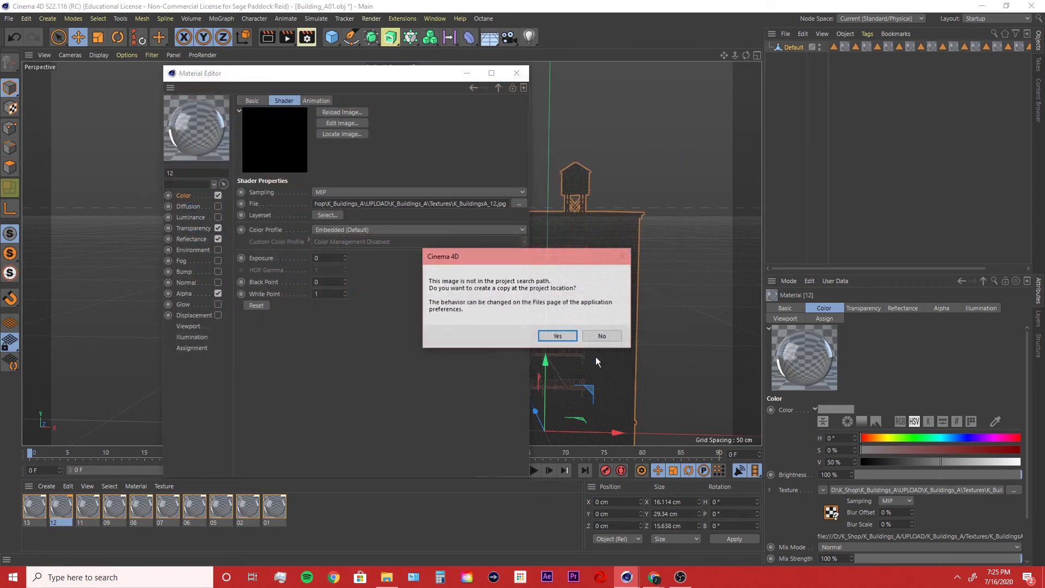
click(558, 336)
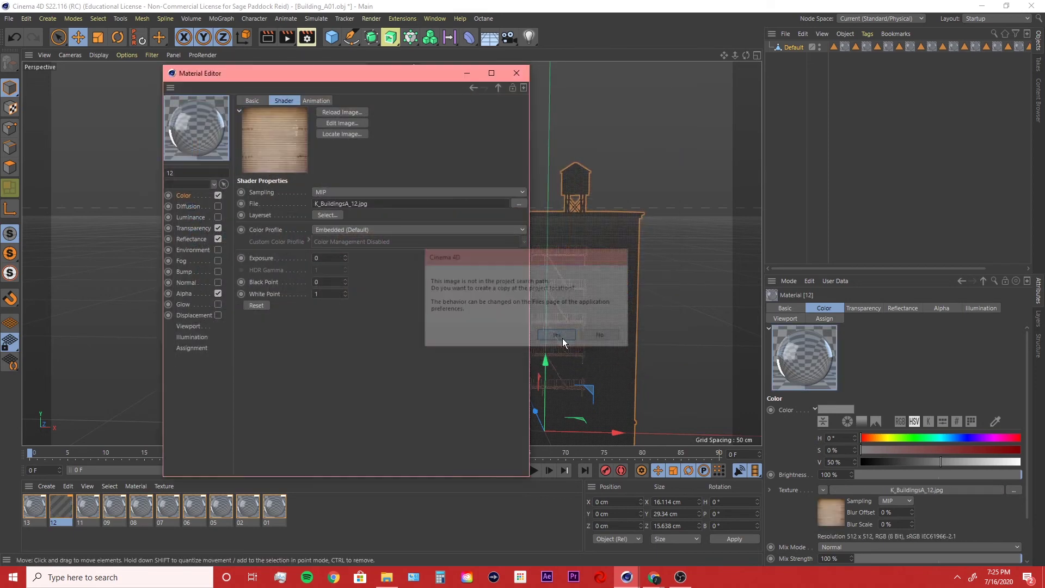
click(517, 73)
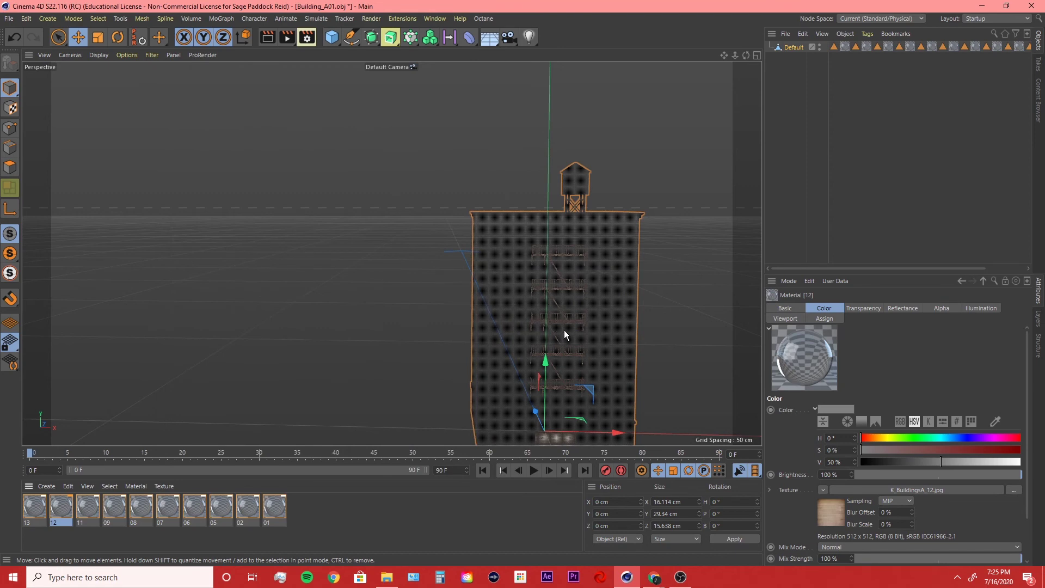
Inspect the wooden panel texture at the building's base, and frame the whole building again
scroll(564, 329, up, 12)
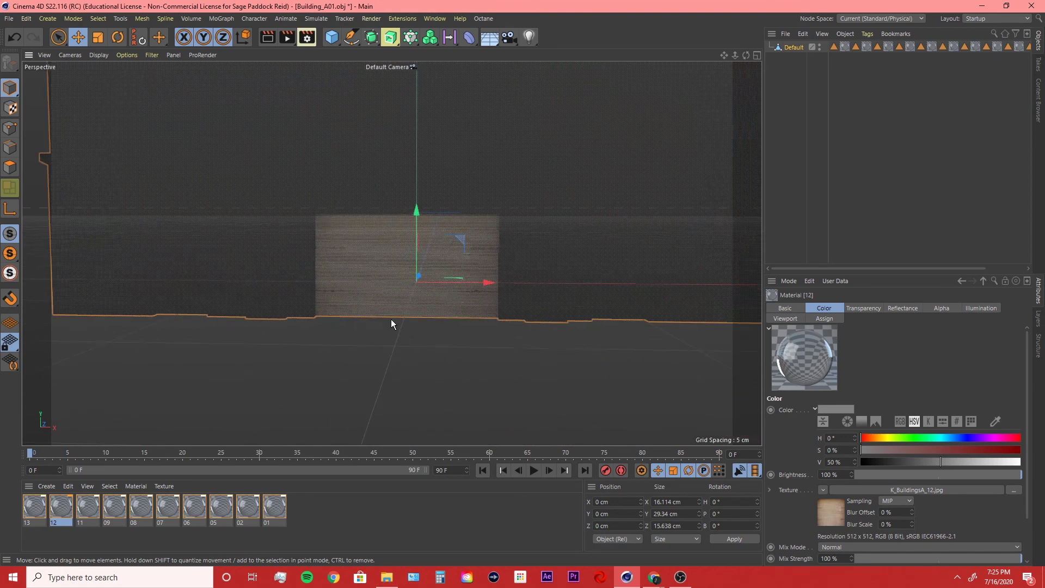
scroll(351, 261, up, 5)
scroll(354, 261, down, 10)
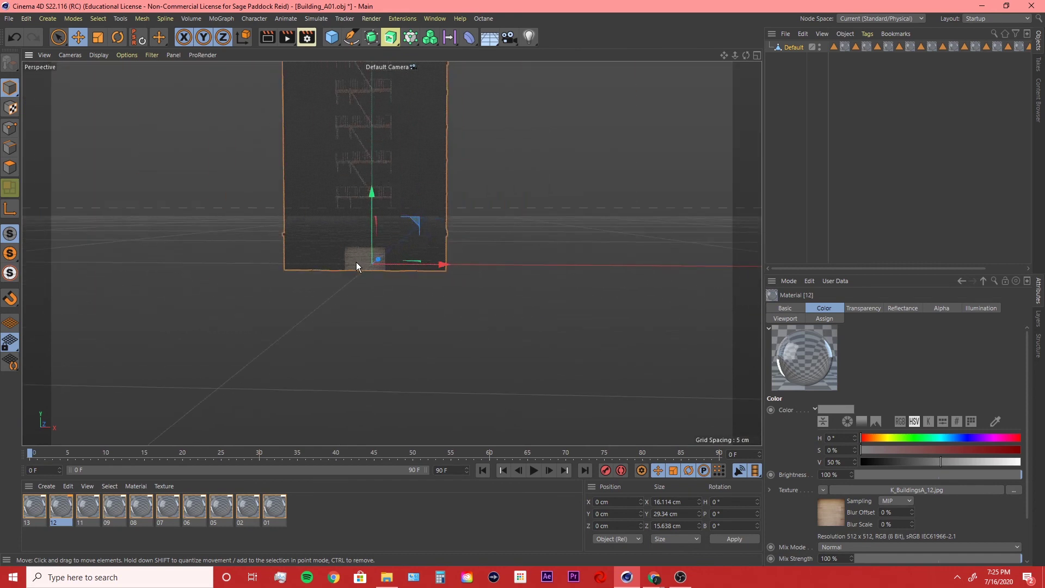
scroll(357, 266, down, 1)
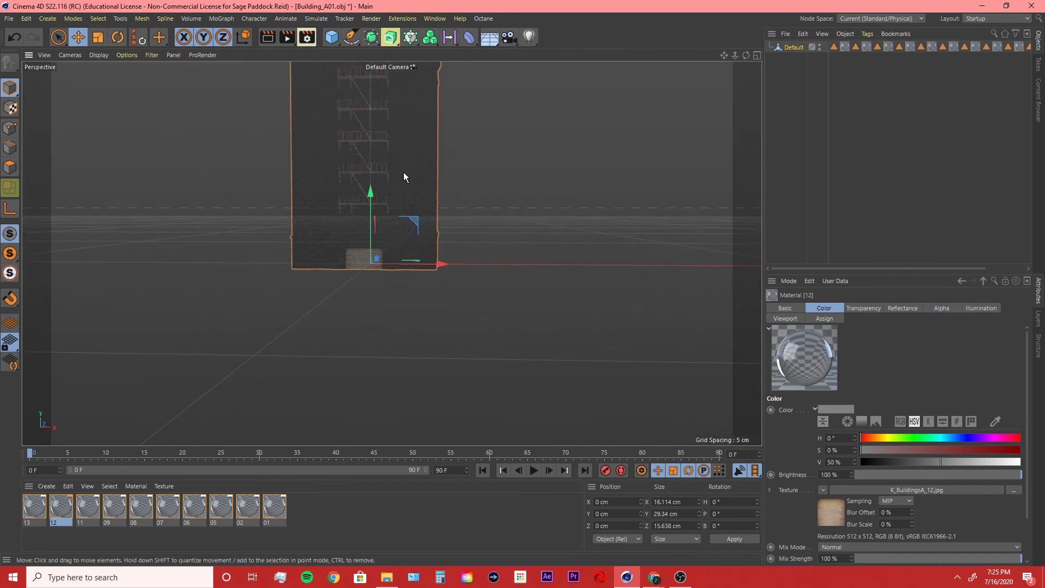
alt+middle_drag(410, 182, 458, 306)
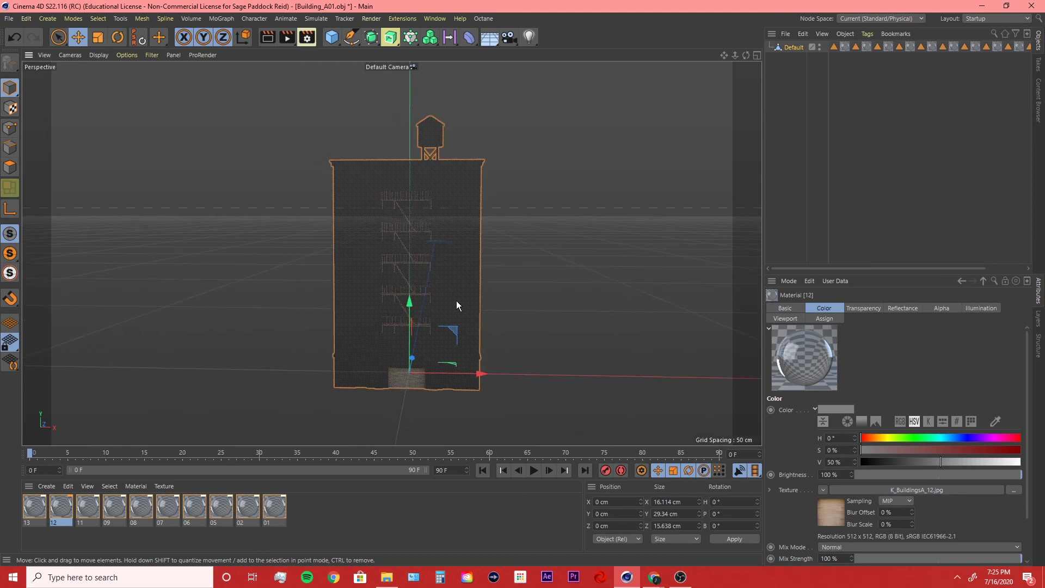